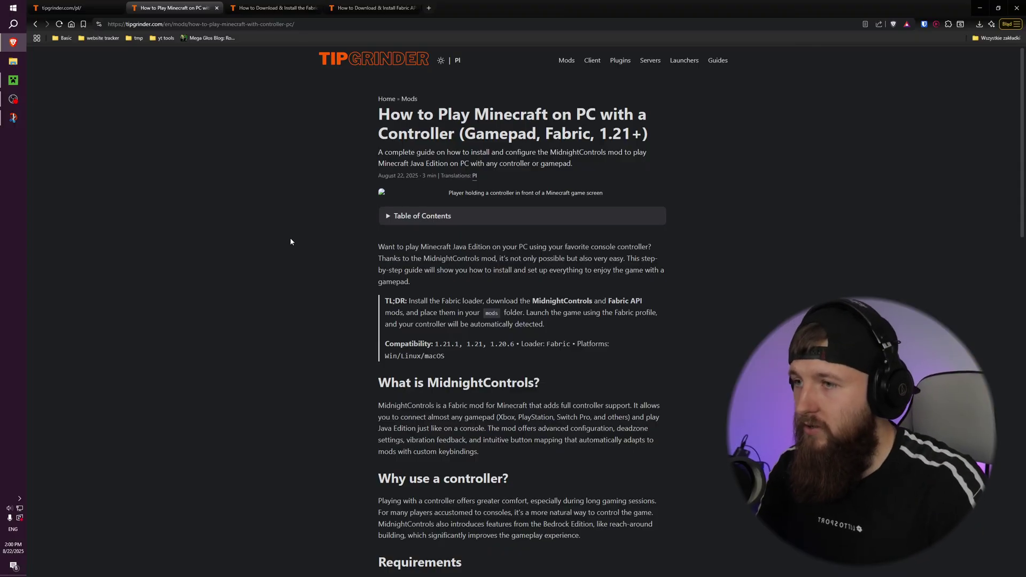
Skim the controller guide and open the MidnightControls Modrinth page from its download links.
scroll(280, 224, "down", 4)
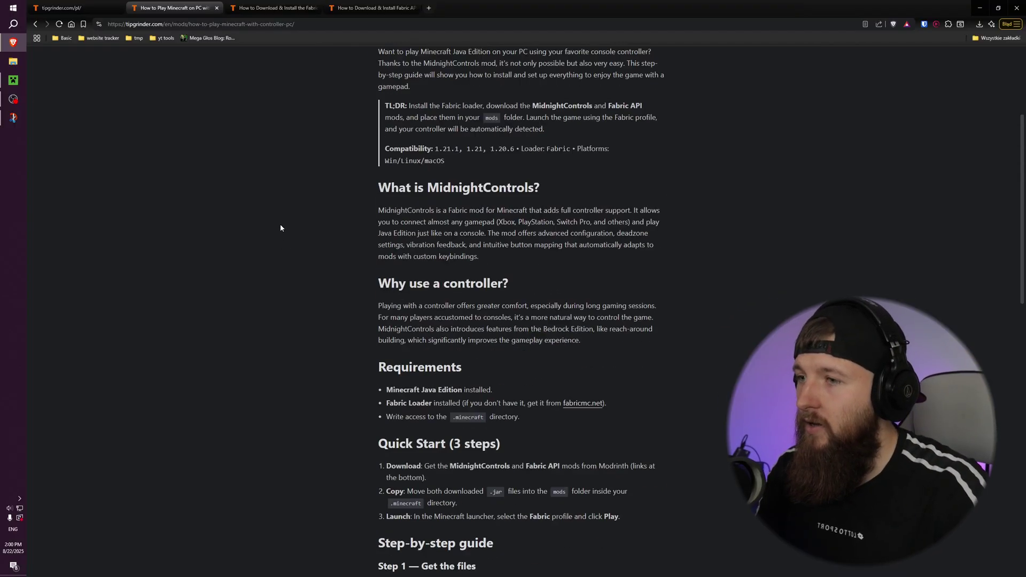
scroll(279, 228, "up", 4)
scroll(371, 341, "down", 1)
scroll(338, 303, "up", 1)
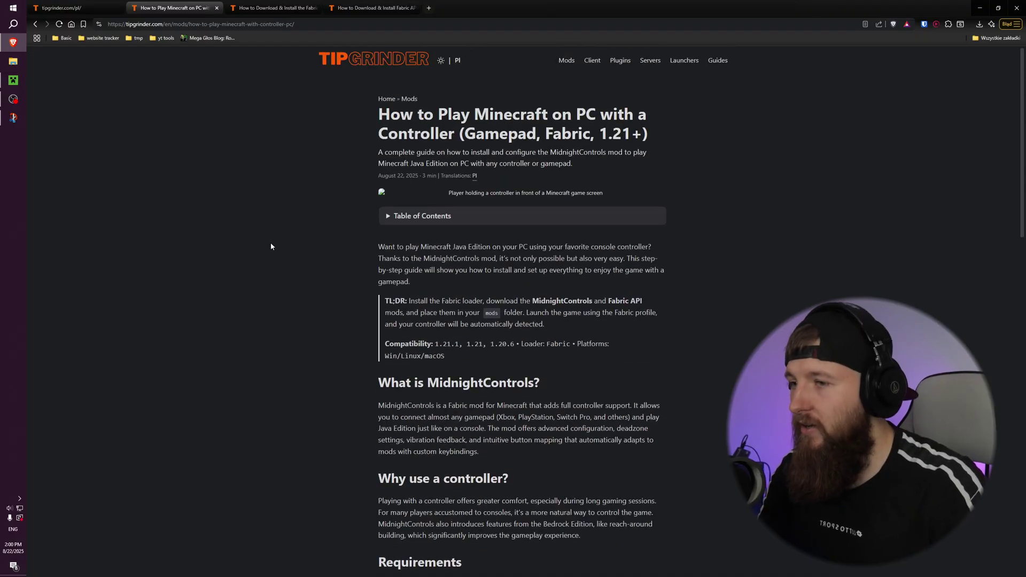
scroll(451, 338, "down", 15)
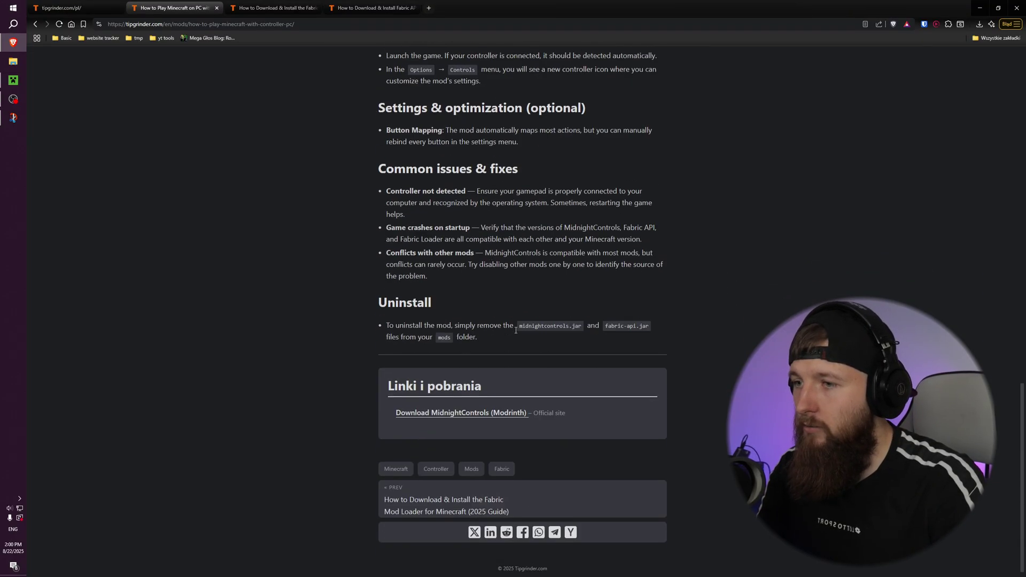
left_click(461, 414)
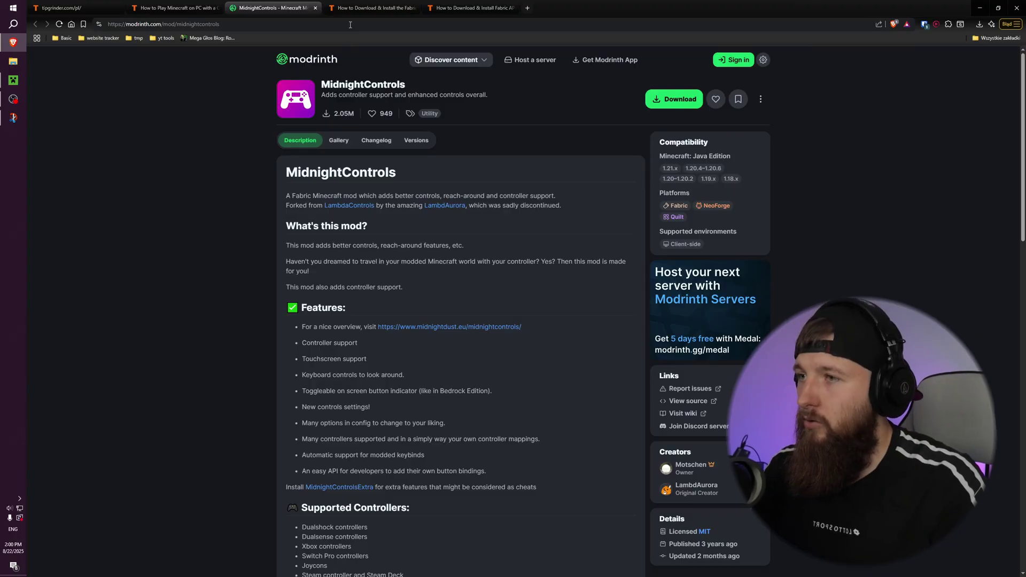
Download the 1.11.1-fabric release of MidnightControls, choosing game version 1.21.8 and the Fabric platform.
left_click(680, 102)
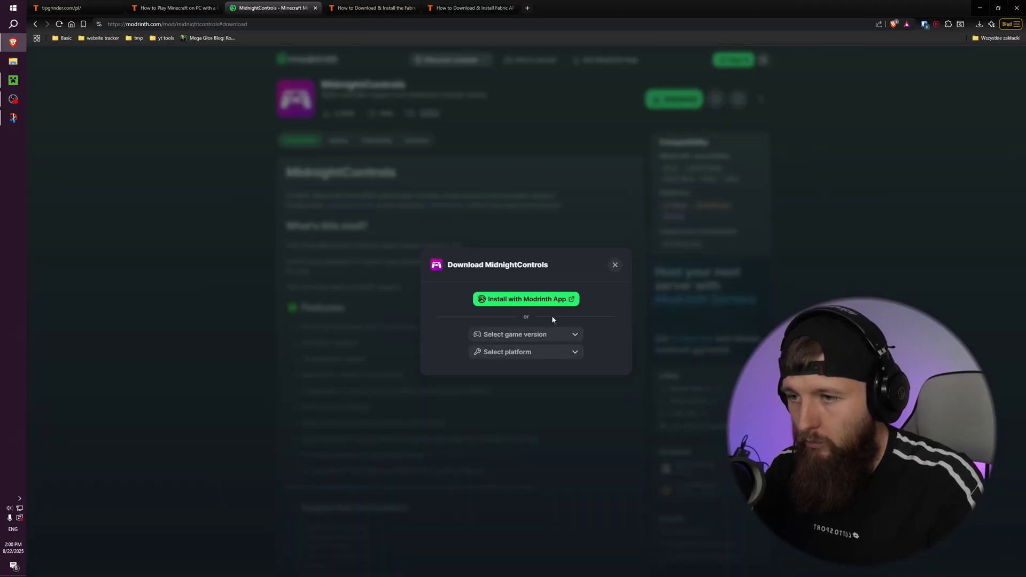
left_click(545, 334)
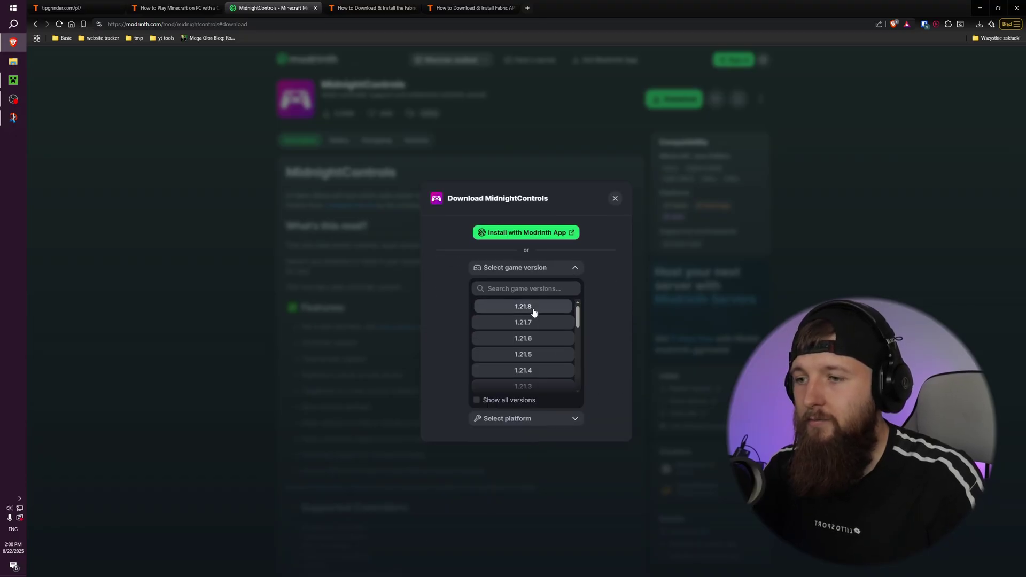
left_click(534, 309)
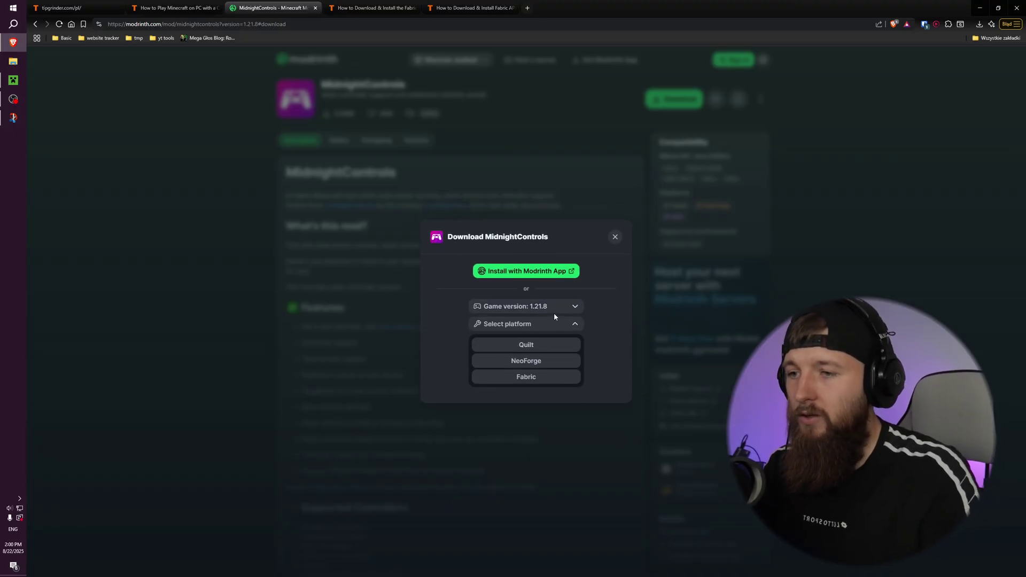
left_click(543, 328)
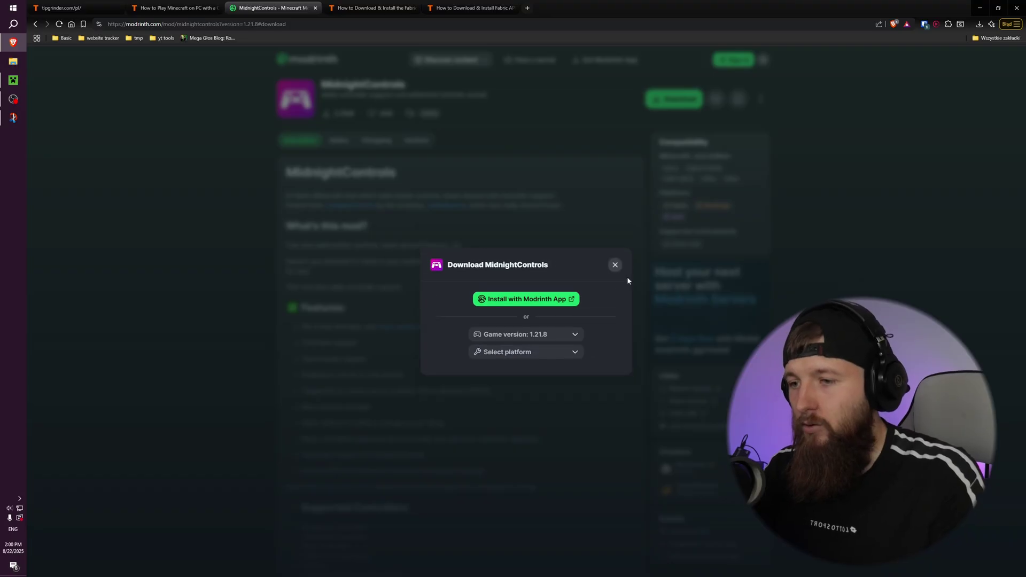
left_click(551, 352)
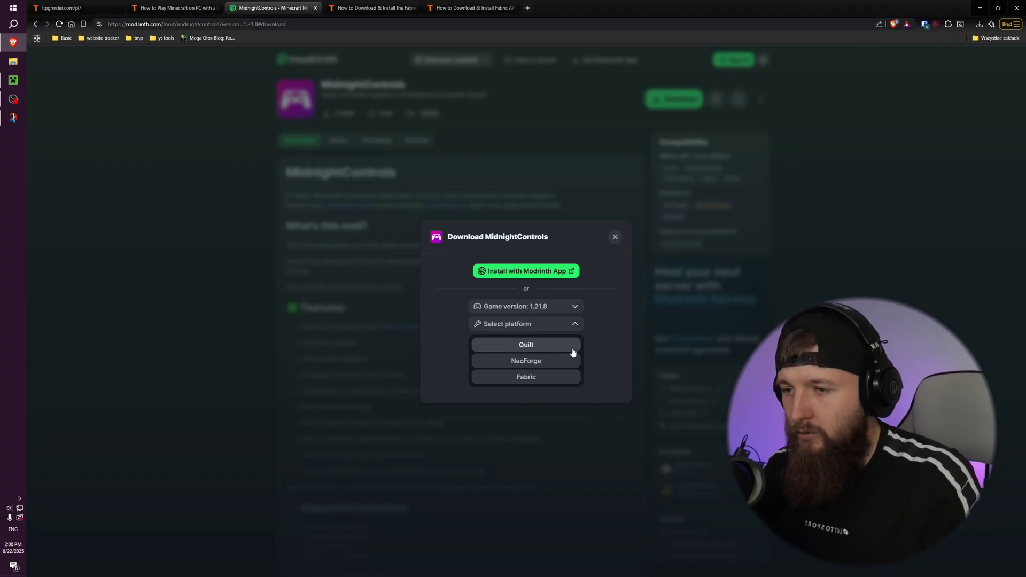
left_click(540, 378)
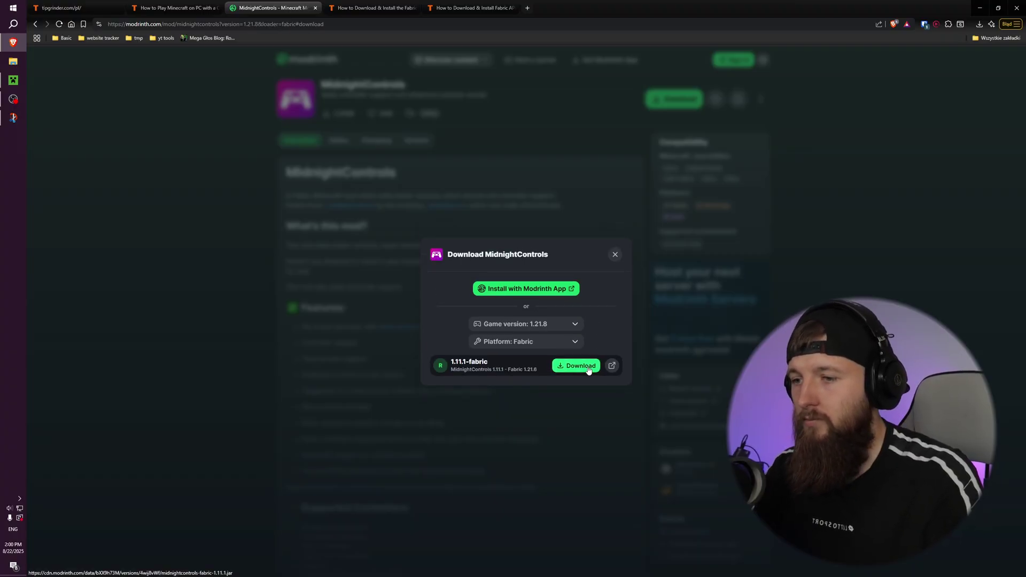
left_click(586, 367)
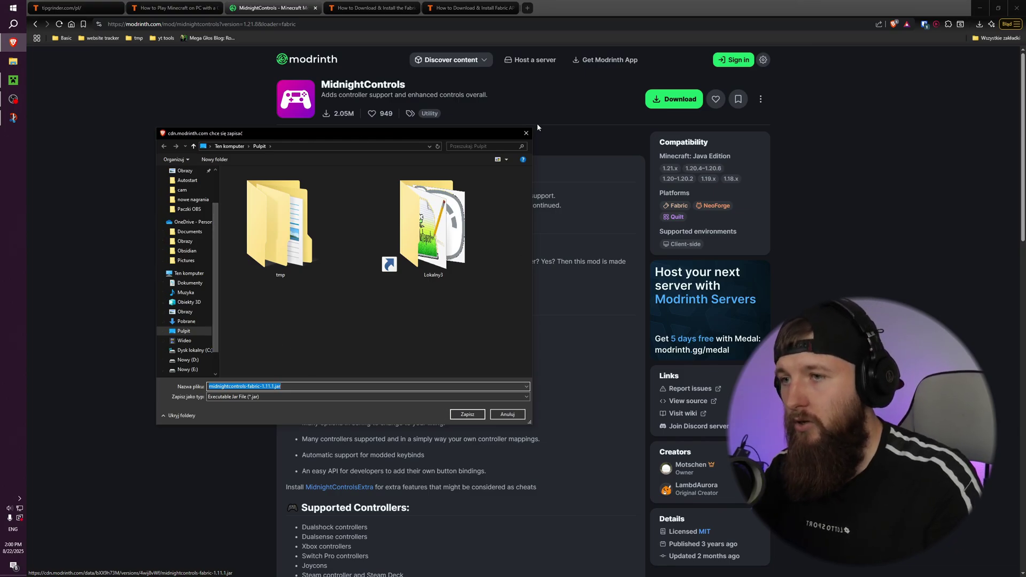
mouse_move(531, 128)
left_mouse_down()
mouse_move(705, 90)
mouse_move(527, 132)
left_mouse_up()
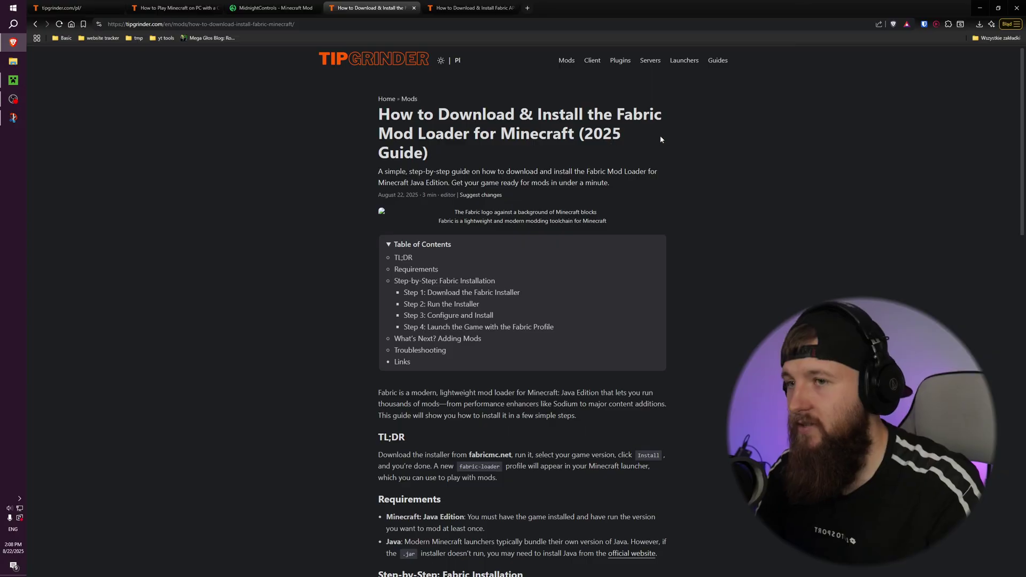
Open the official Fabric website from the mod loader guide's links, then download and save the Windows installer.
scroll(487, 313, "down", 15)
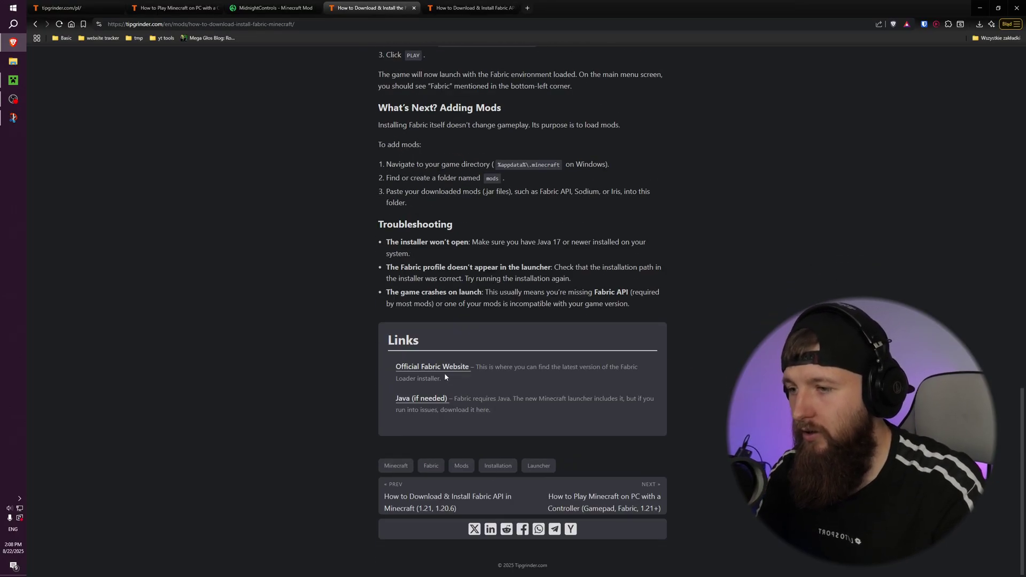
left_click(452, 367)
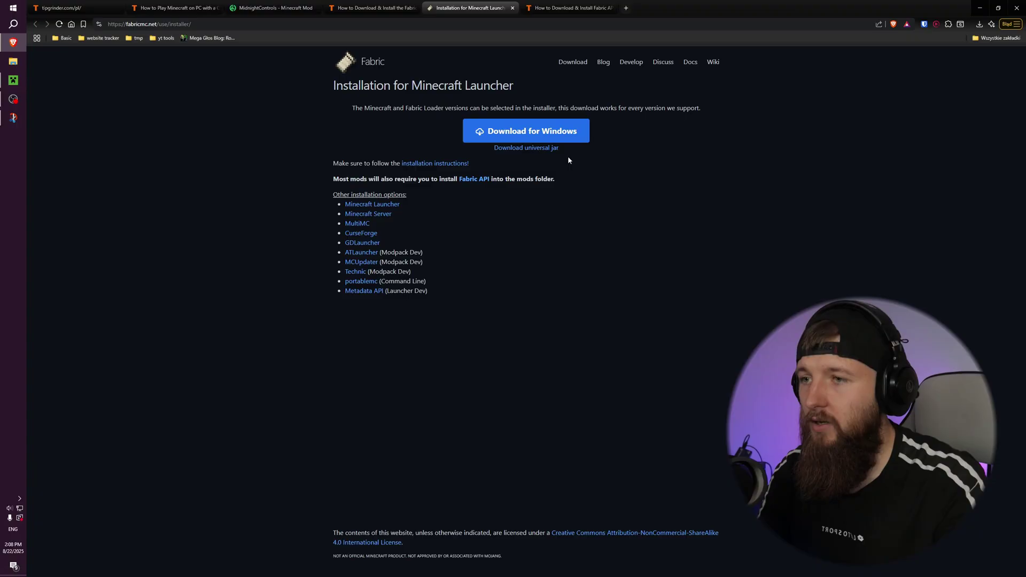
left_click(497, 132)
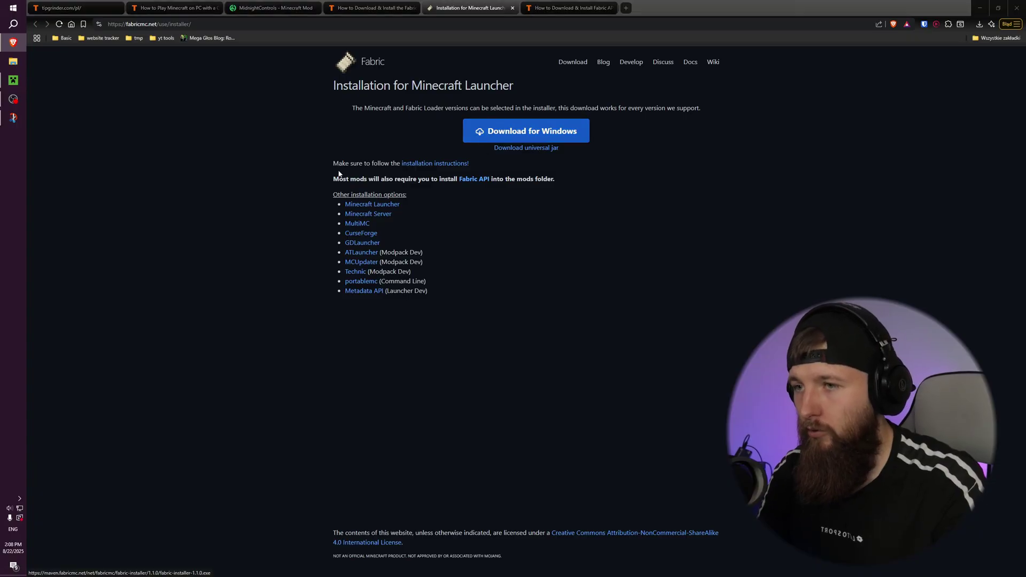
left_click(461, 414)
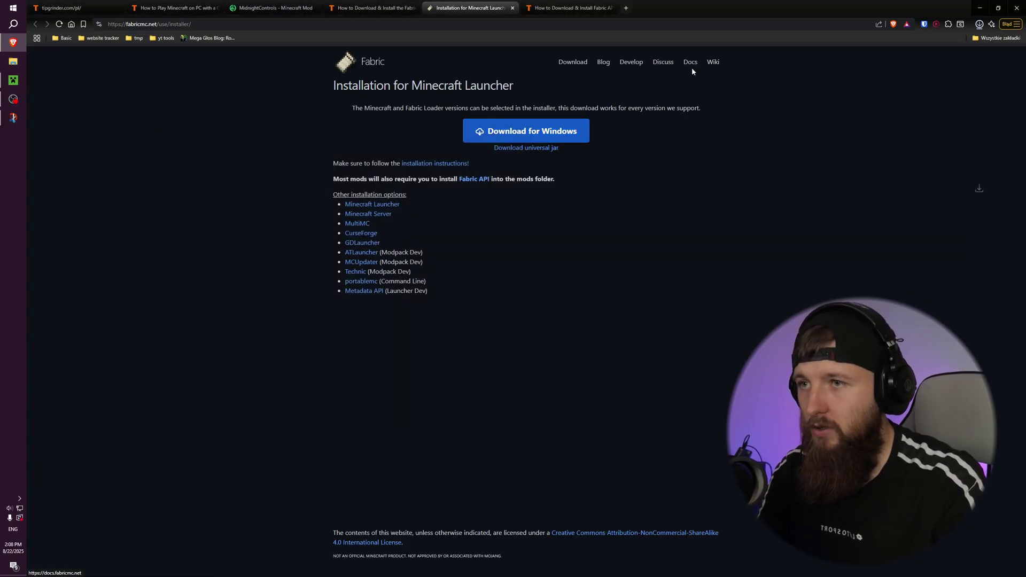
Switch to the Fabric API guide and open the mod's Modrinth page from its links.
left_click(582, 11)
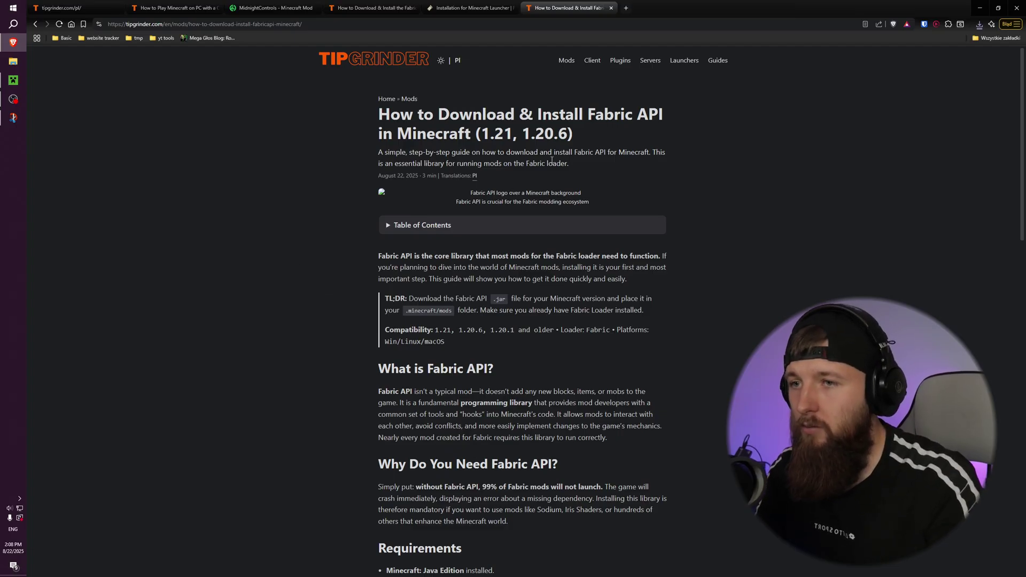
left_click_drag(580, 115, 688, 119)
left_click(680, 131)
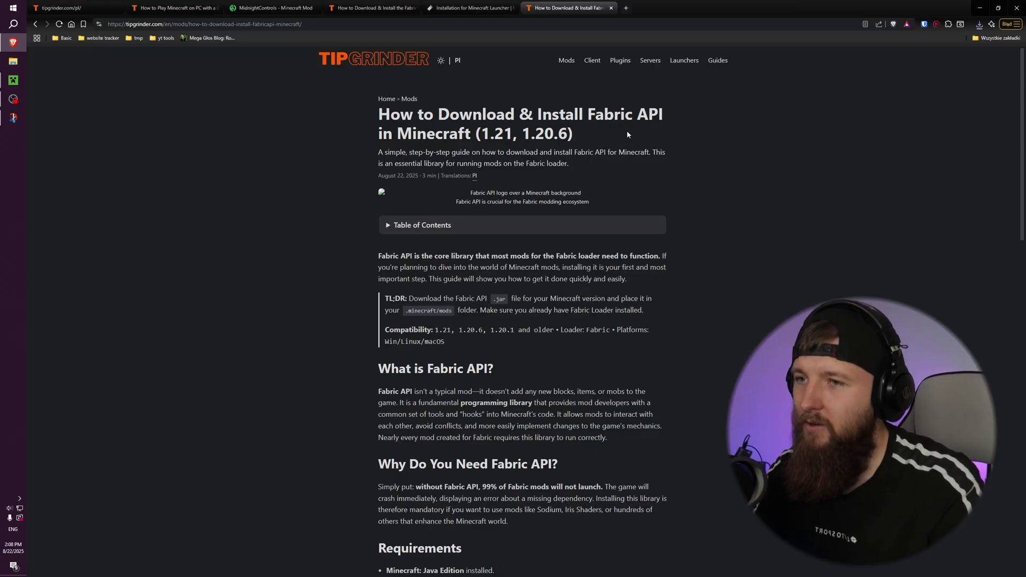
scroll(588, 192, "down", 15)
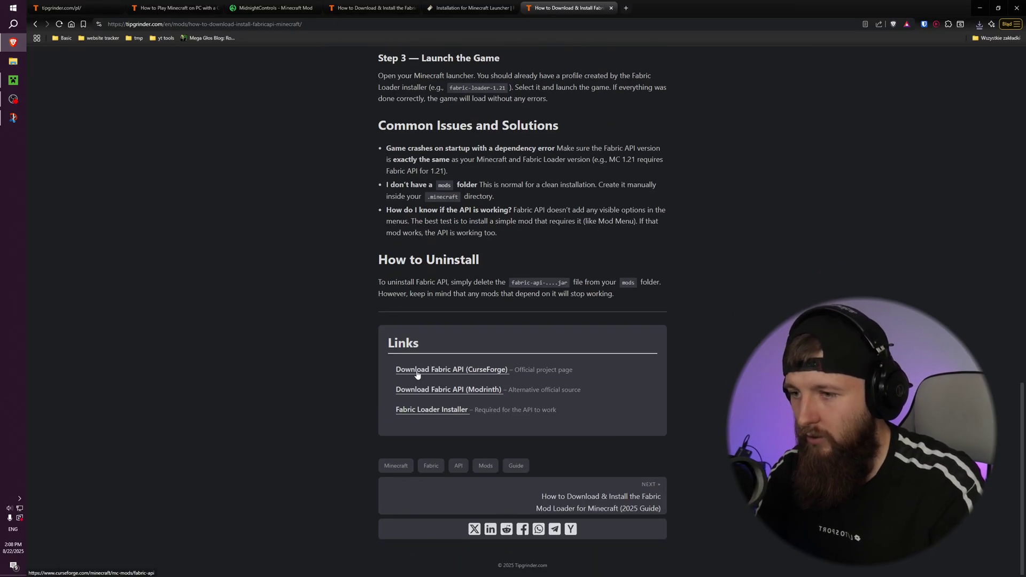
left_click(486, 391)
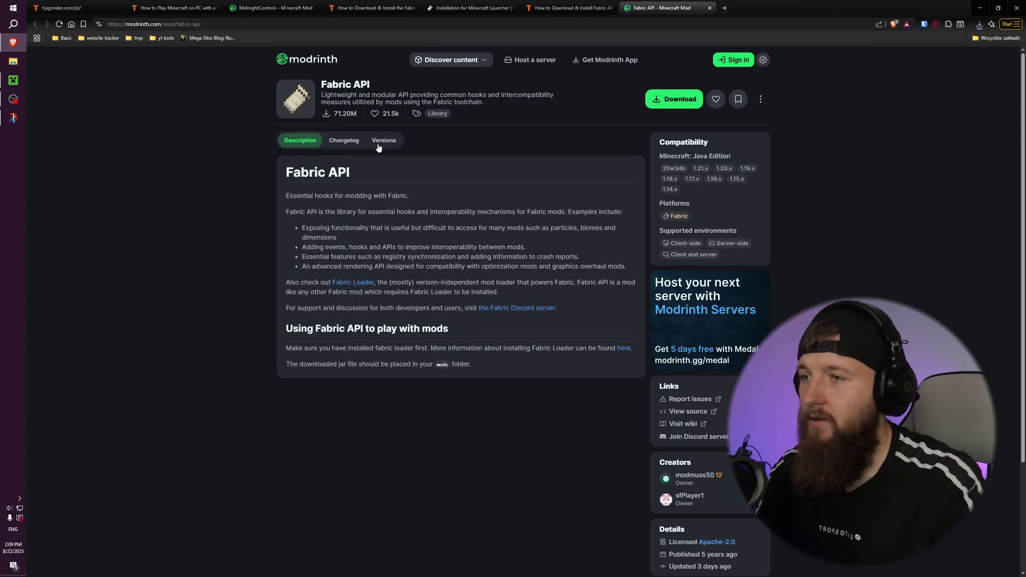
Download Fabric API for game version 1.21.8 and save the jar file.
left_click(674, 98)
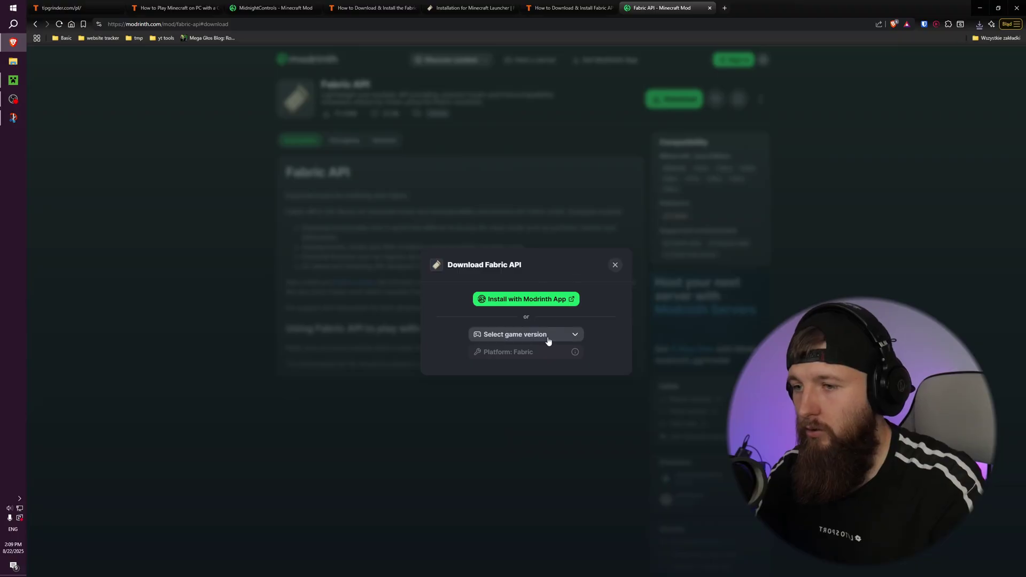
left_click(547, 338)
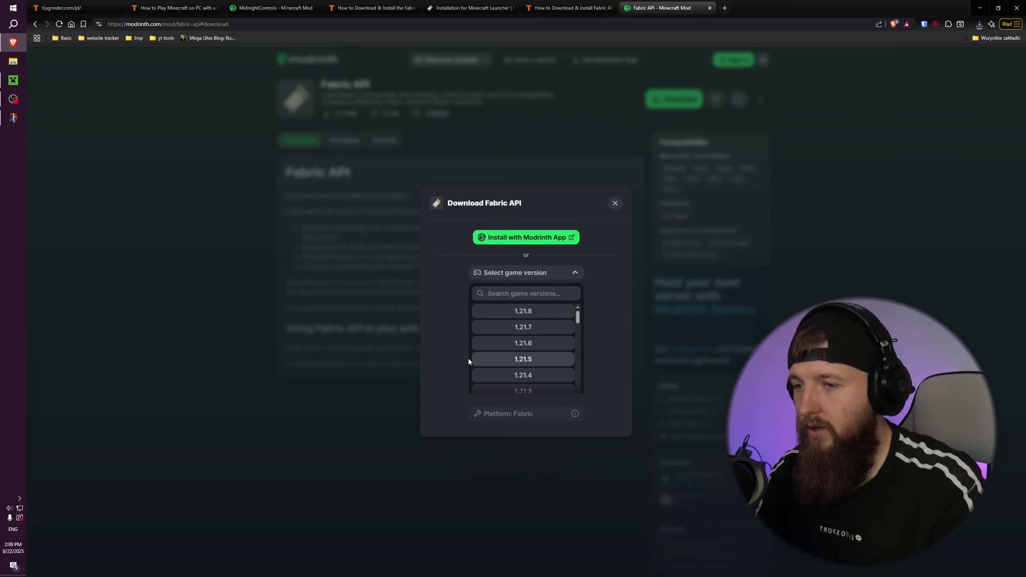
left_click(532, 309)
left_click(578, 361)
left_click(462, 415)
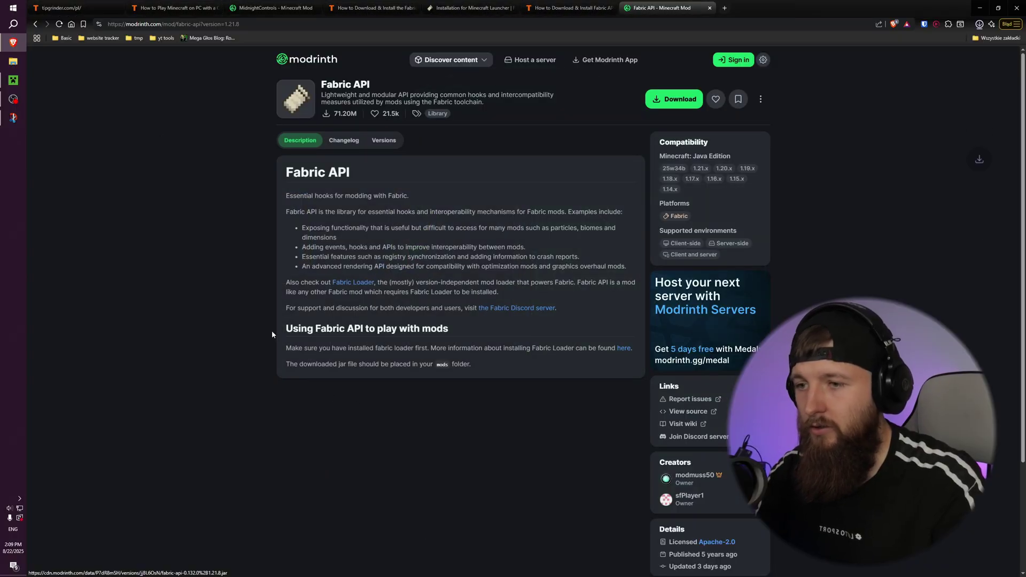
left_click(494, 329)
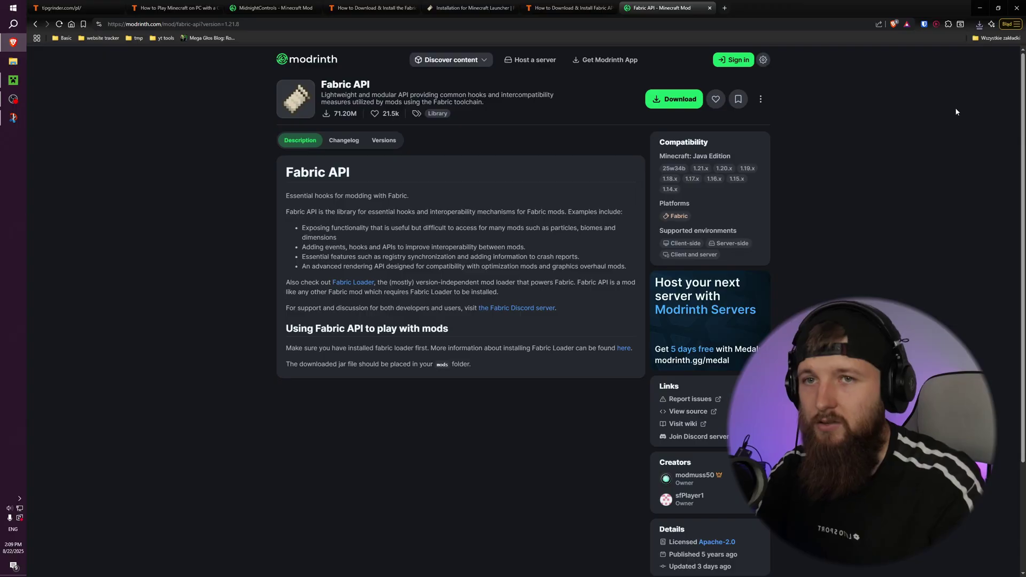
Check the desktop for the downloaded MidnightControls, Fabric API and Fabric installer files.
left_click_drag(310, 37, 565, 139)
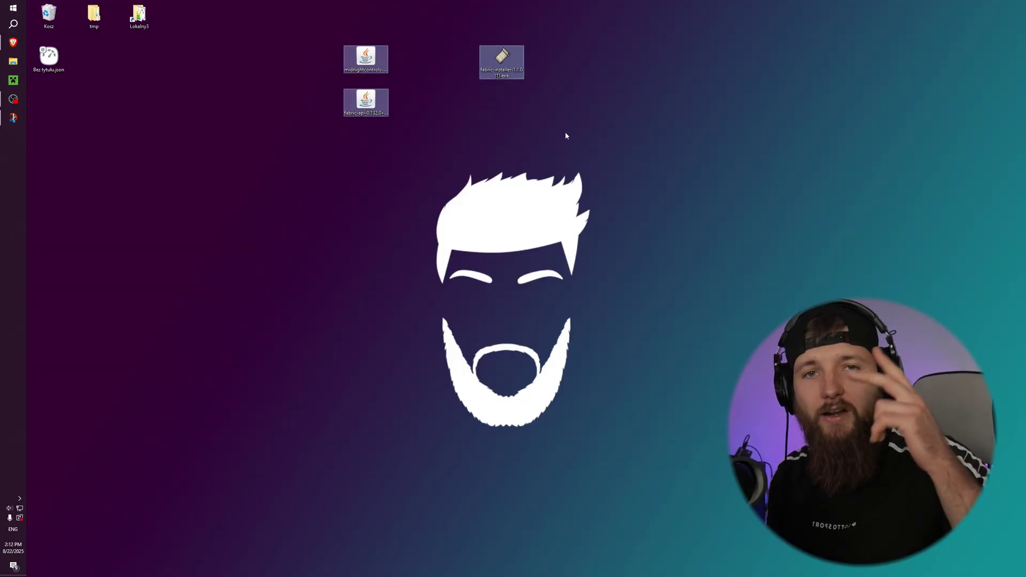
left_click(366, 58)
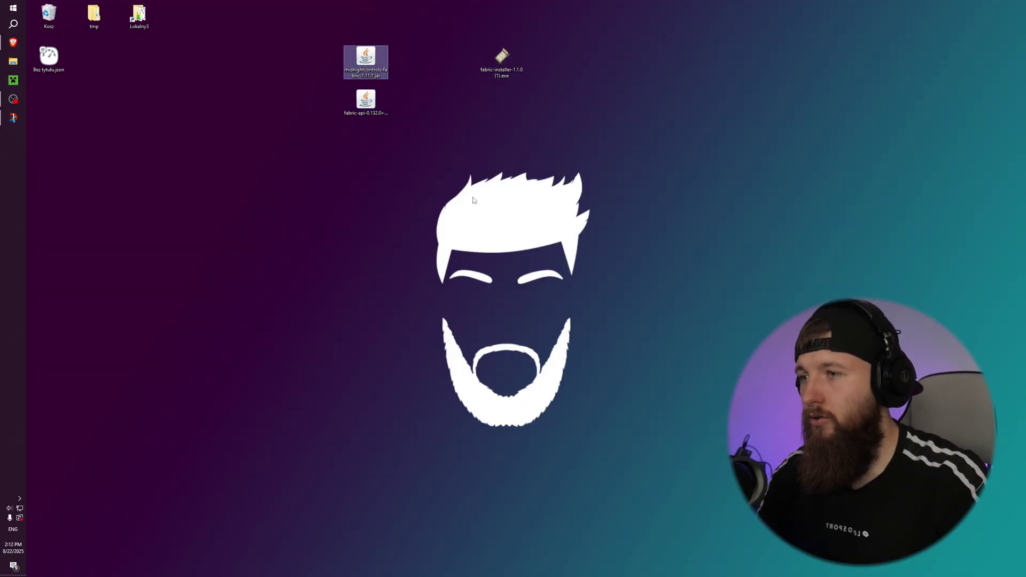
left_click(365, 102)
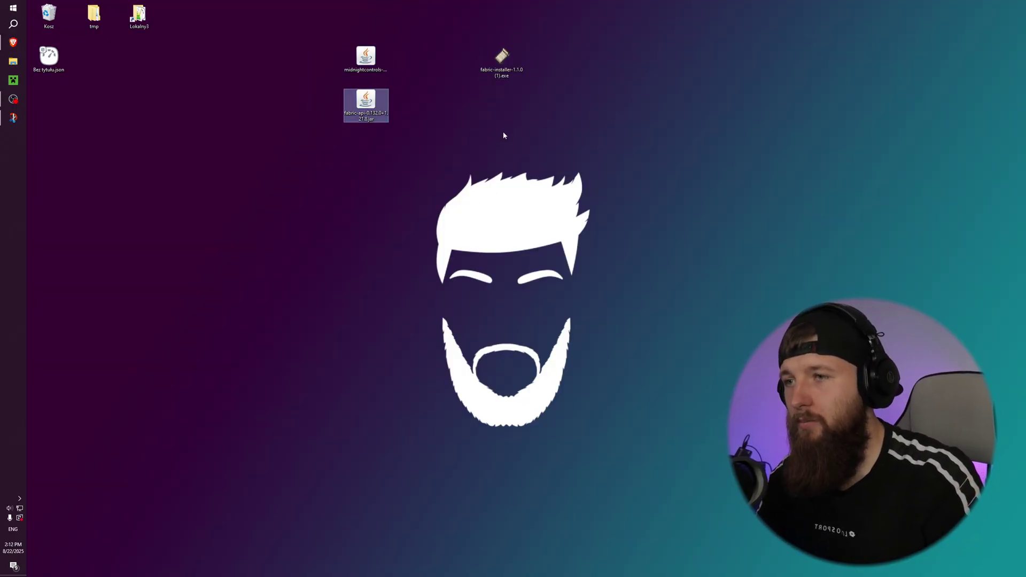
double_click(510, 63)
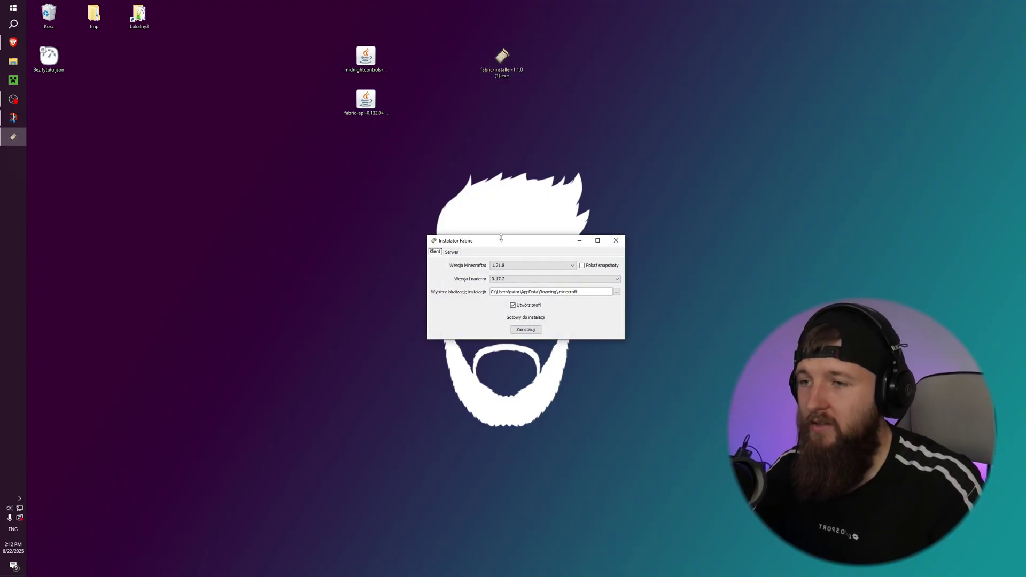
left_click(521, 162)
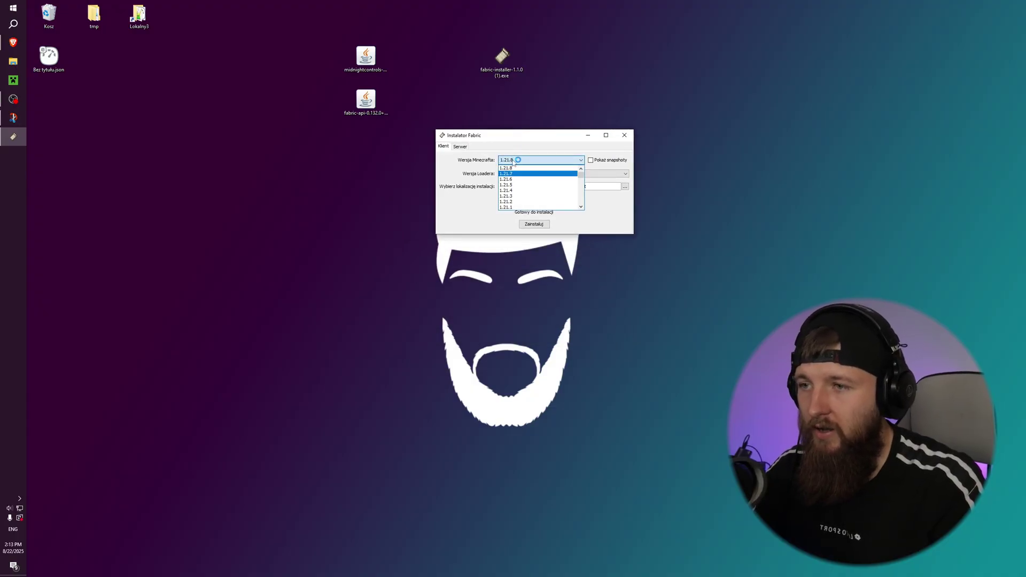
left_click(517, 167)
left_click_drag(517, 138, 473, 152)
left_click(475, 178)
left_click(476, 179)
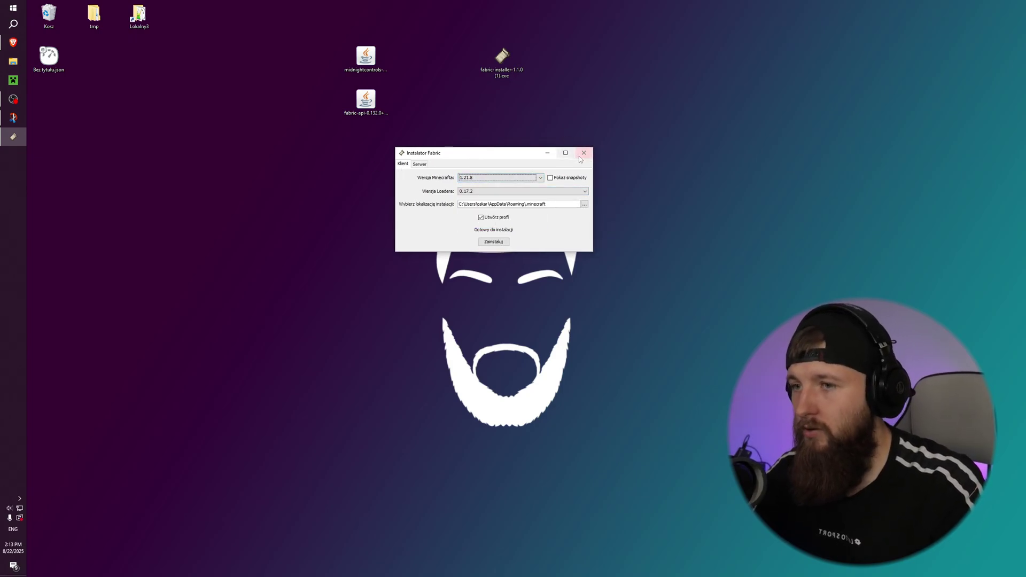
key("Tab")
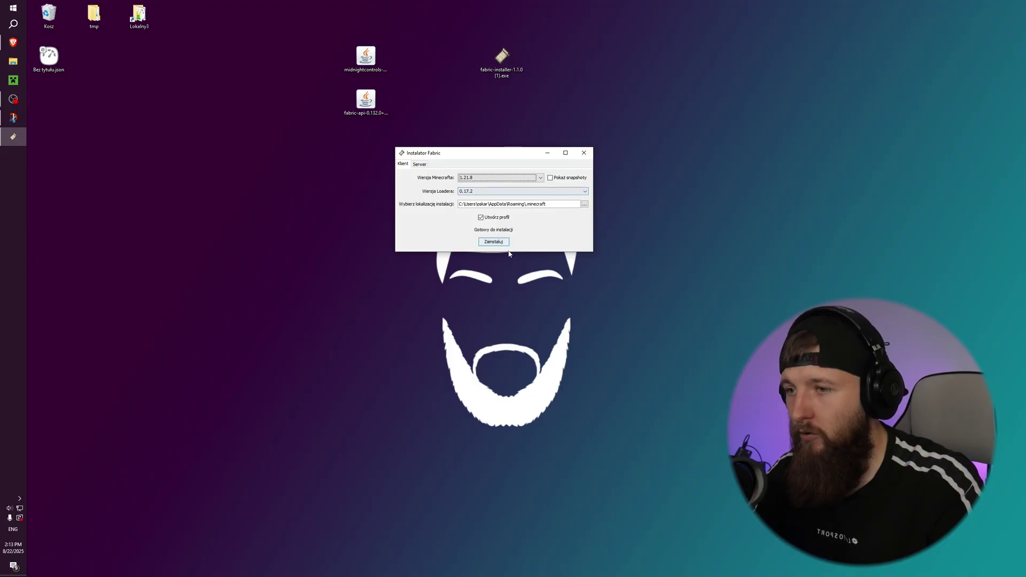
left_click(587, 157)
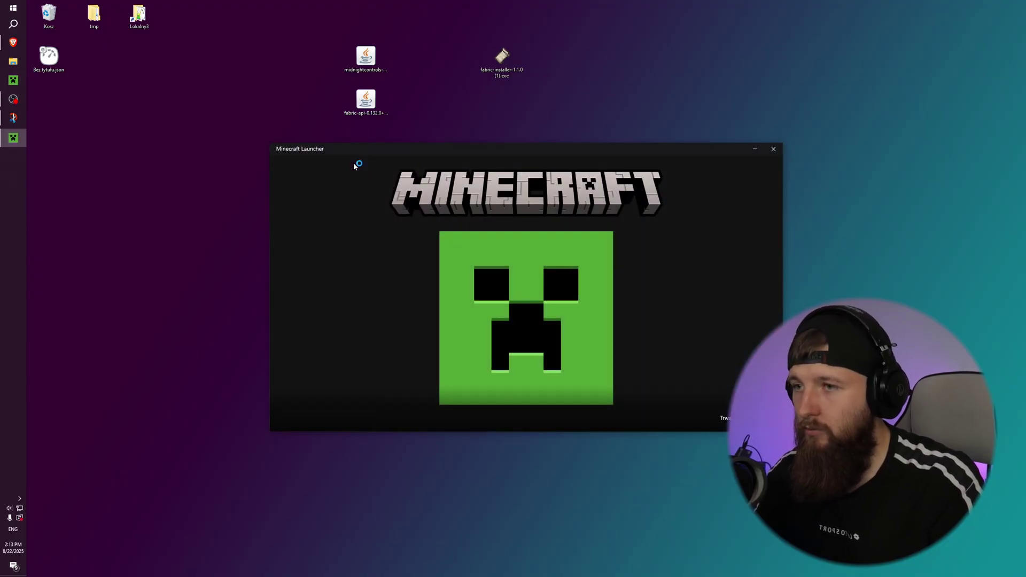
In the Minecraft Launcher, select the Latest release 1.21.8 version of Minecraft: Java Edition.
mouse_move(360, 151)
left_mouse_down()
mouse_move(361, 197)
mouse_move(403, 193)
mouse_move(356, 170)
left_mouse_up()
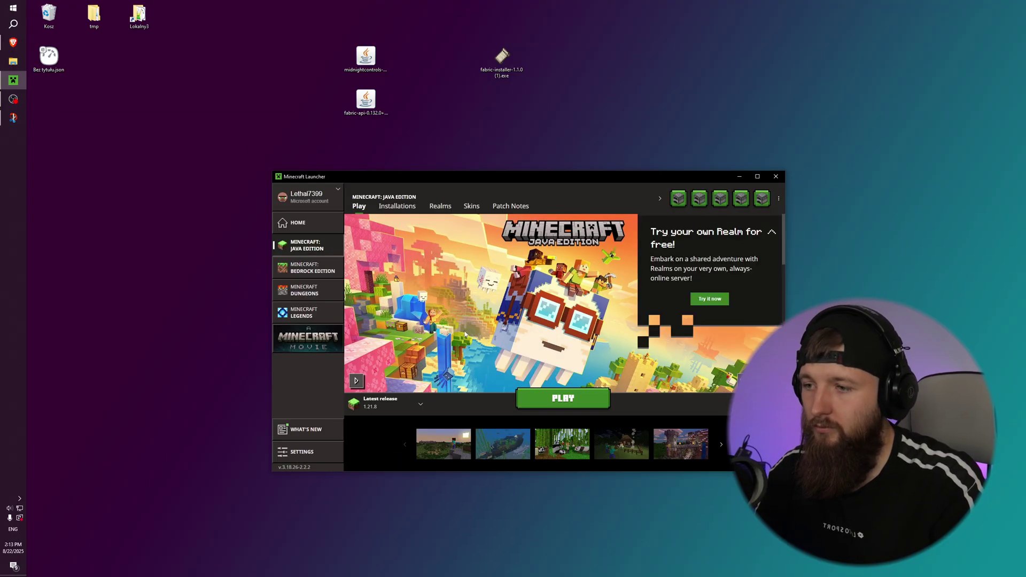
left_click(396, 407)
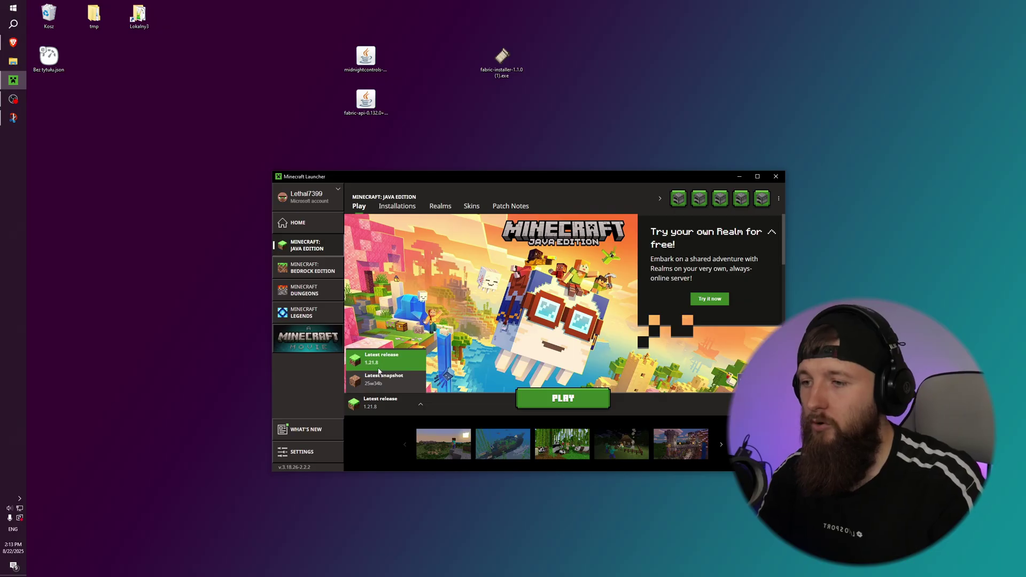
left_click(379, 368)
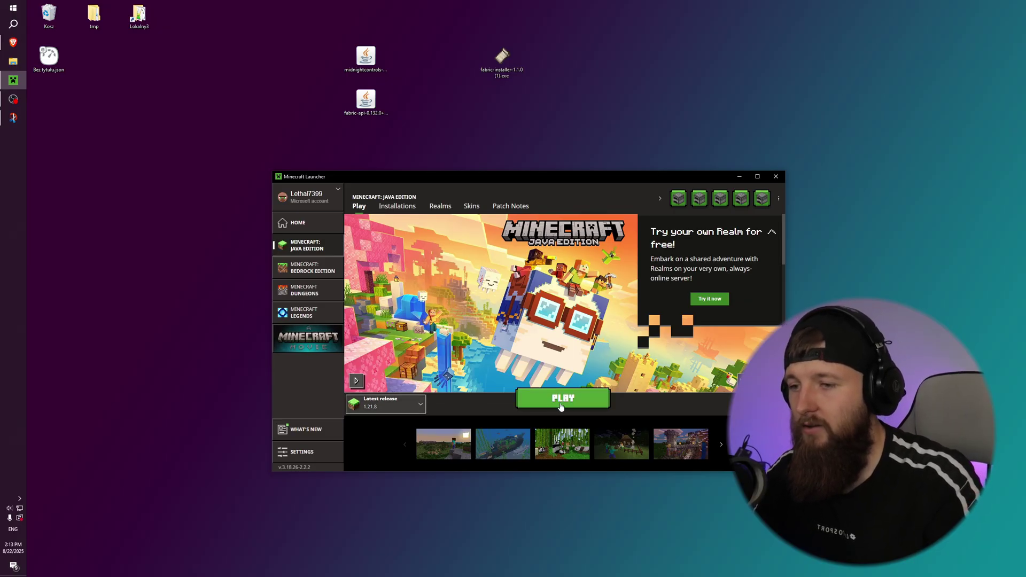
Launch the unmodded Latest release 1.21.8 once and close the game window.
left_click(540, 399)
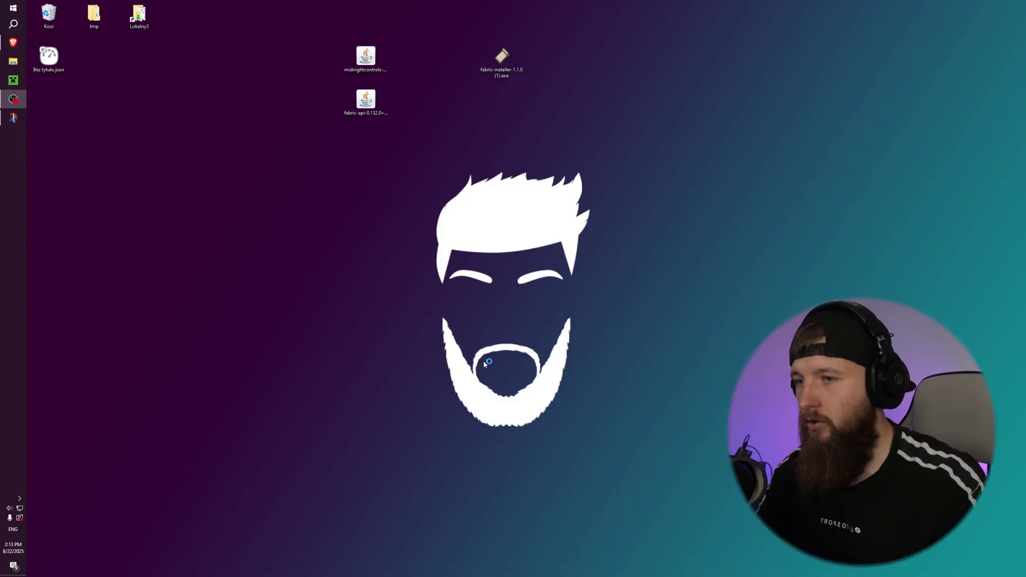
left_click(675, 186)
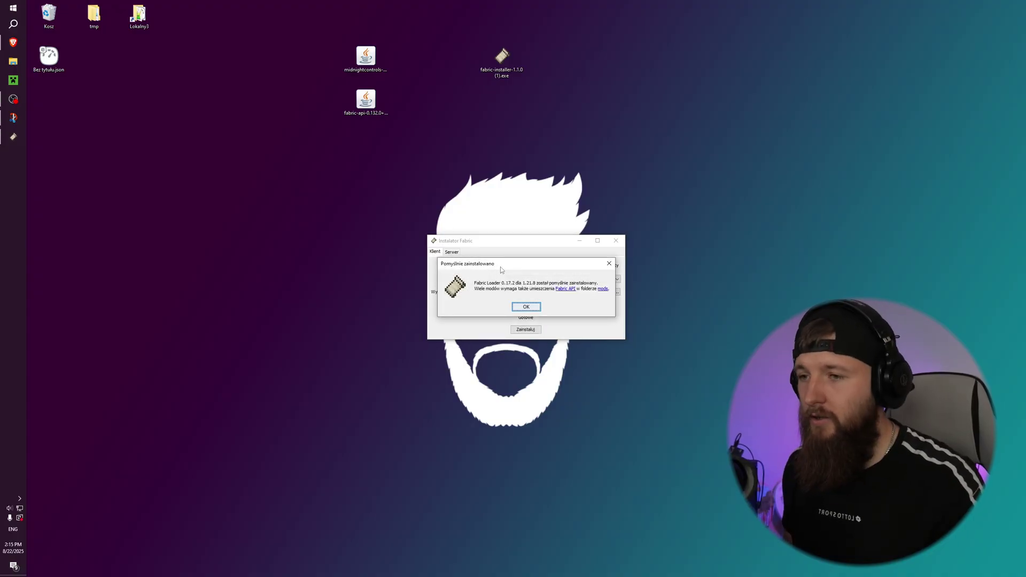
Finish the installation of Fabric Loader 0.17.2 for 1.21.8 and close the Fabric installer.
left_click(525, 307)
key("alt+F4")
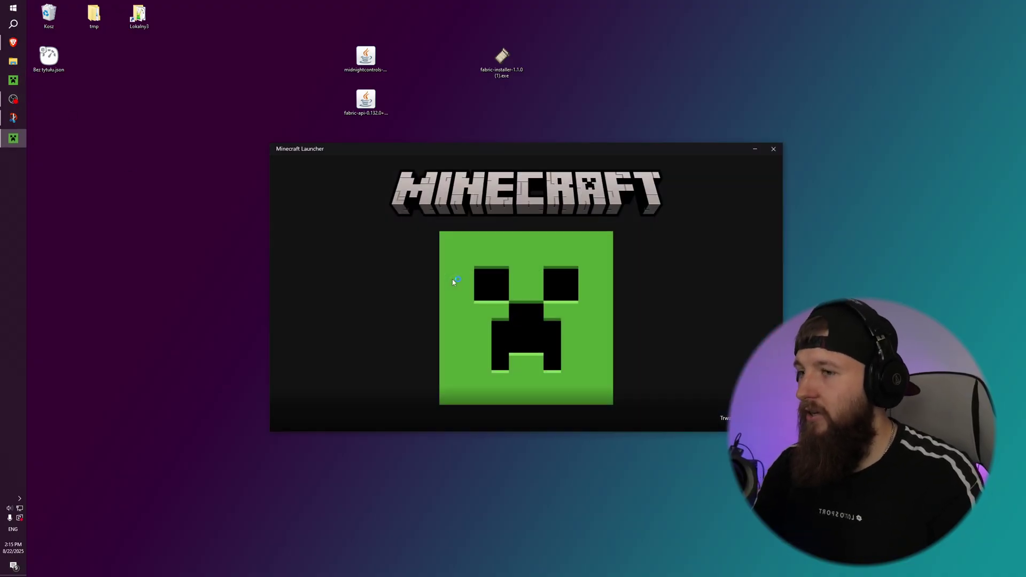
Switch to the Minecraft Launcher, maximize it, and select the fabric-loader-1.21.8 version for Java Edition.
mouse_move(345, 146)
left_mouse_down()
mouse_move(391, 212)
mouse_move(343, 159)
left_mouse_up()
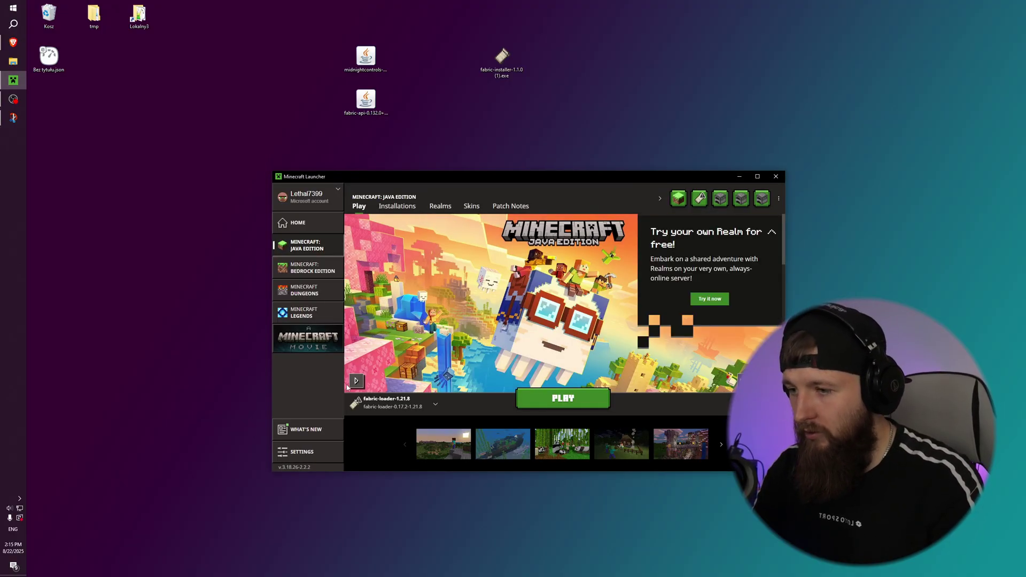
left_click(422, 402)
left_click(483, 358)
left_click(757, 177)
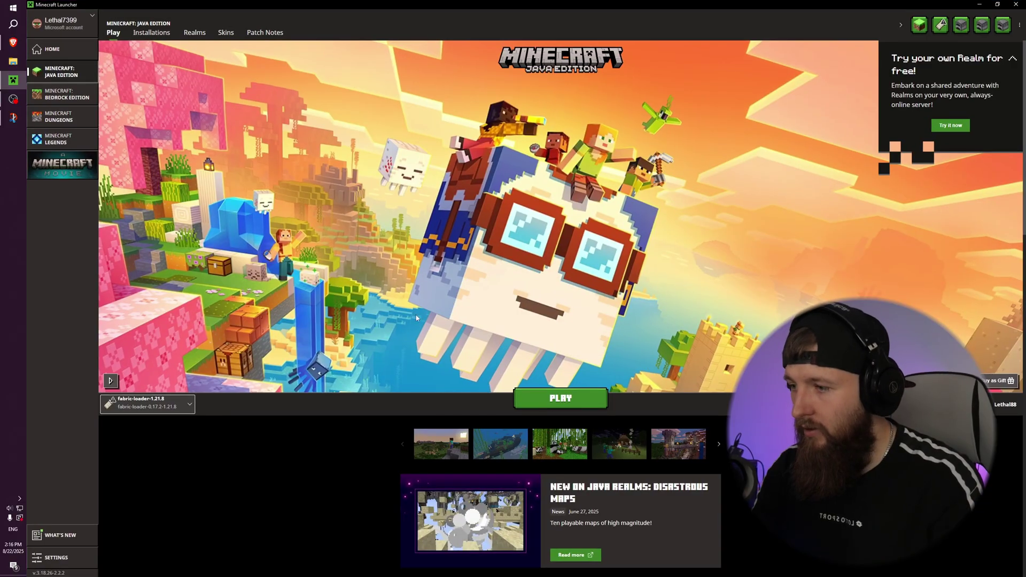
left_click(171, 410)
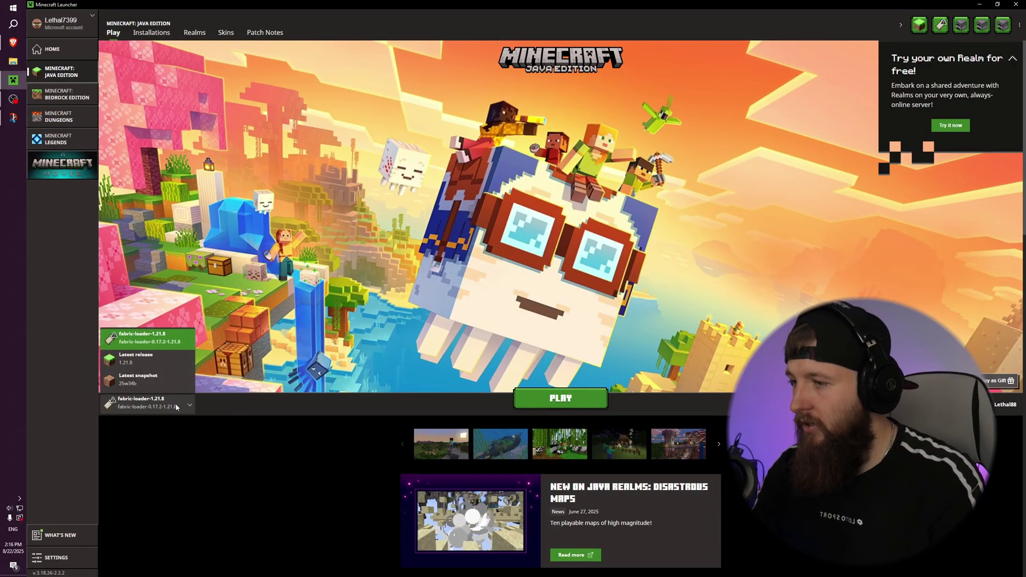
left_click(130, 336)
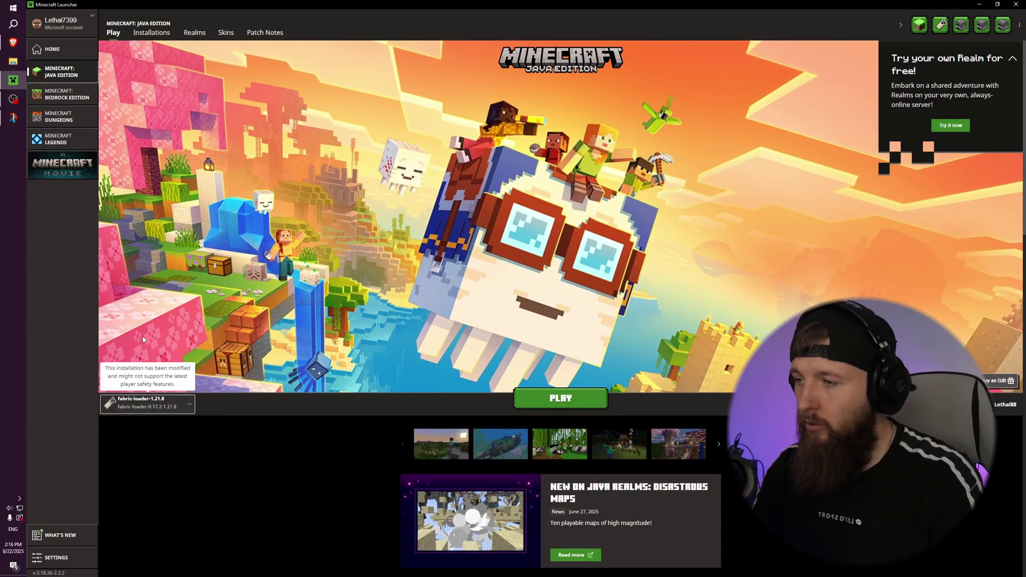
Create a new installation named fabric using version fabric-loader-0.17.2-1.21.8 and a carved pumpkin icon.
left_click(152, 34)
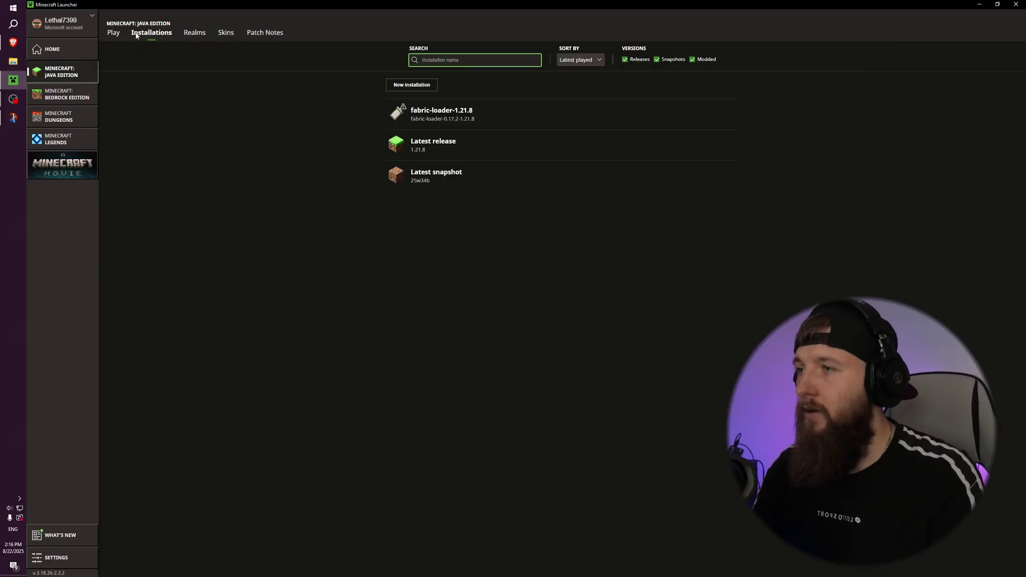
left_click(412, 85)
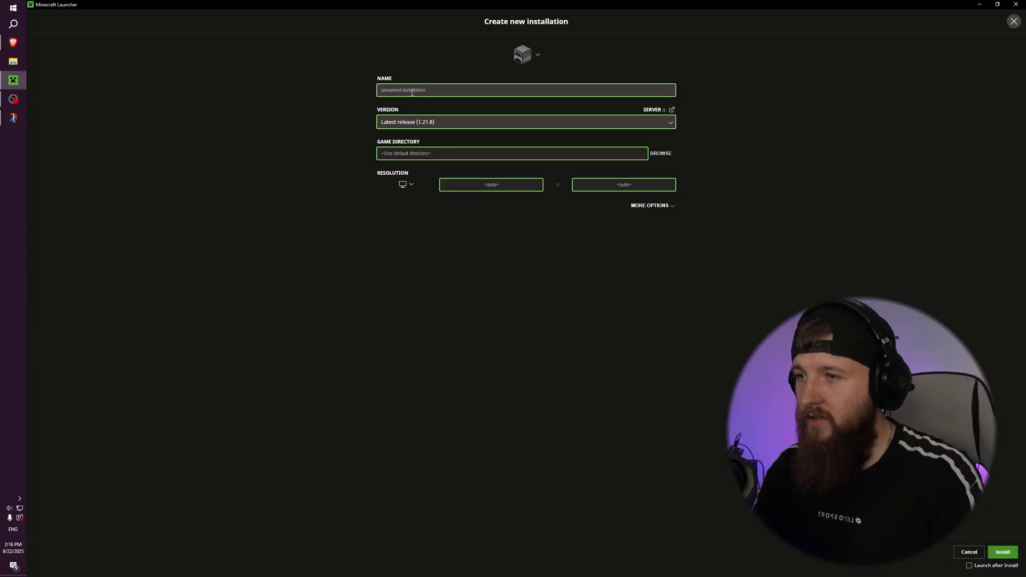
left_click(417, 122)
left_click(427, 166)
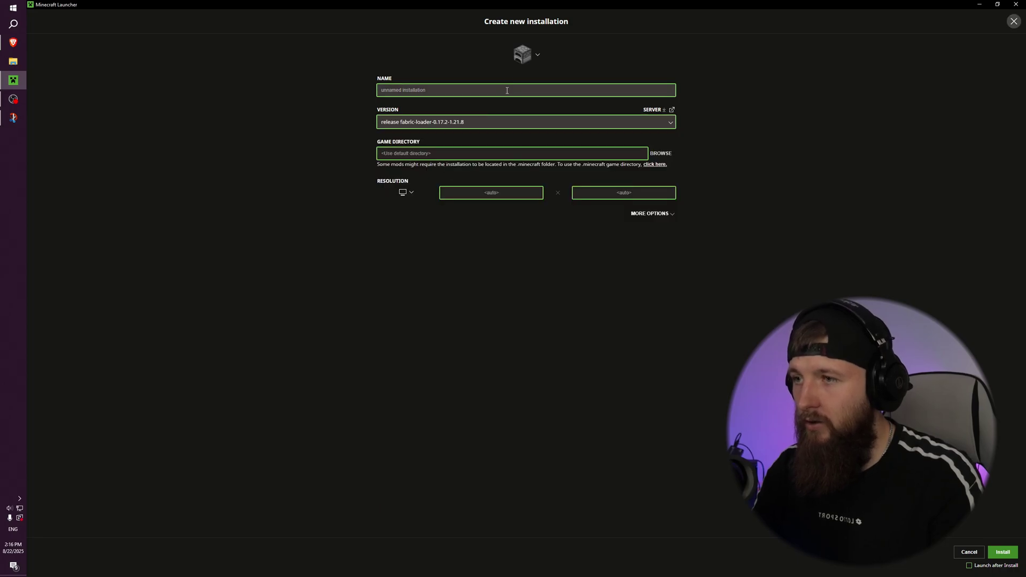
left_click(500, 92)
type("fabric")
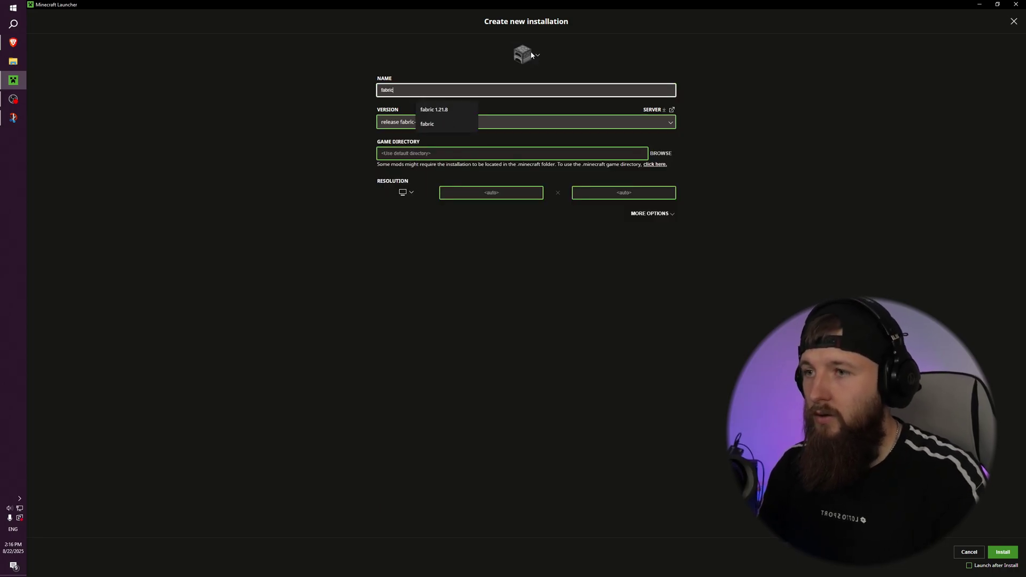
left_click(532, 55)
left_click(524, 94)
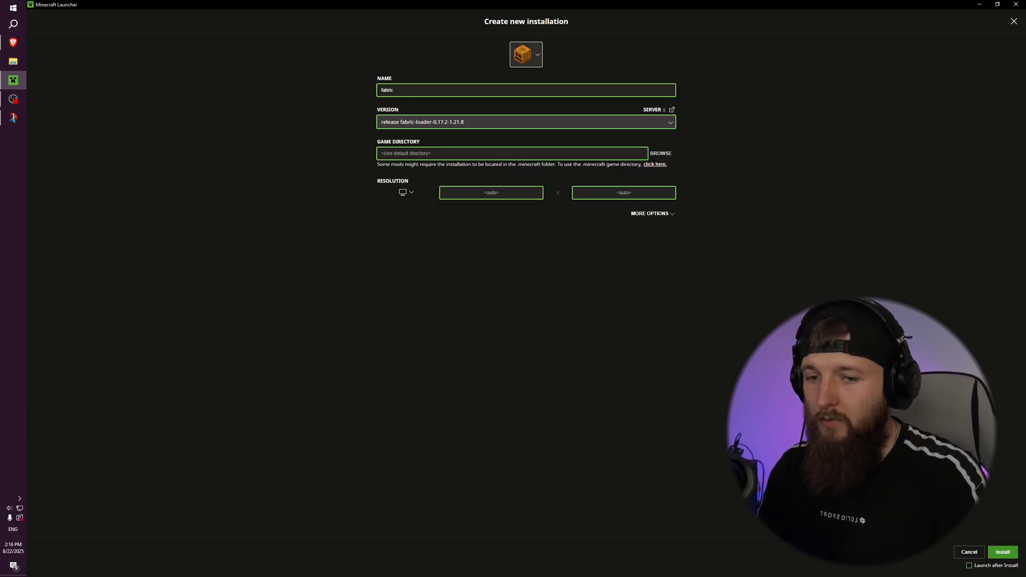
left_click(1001, 556)
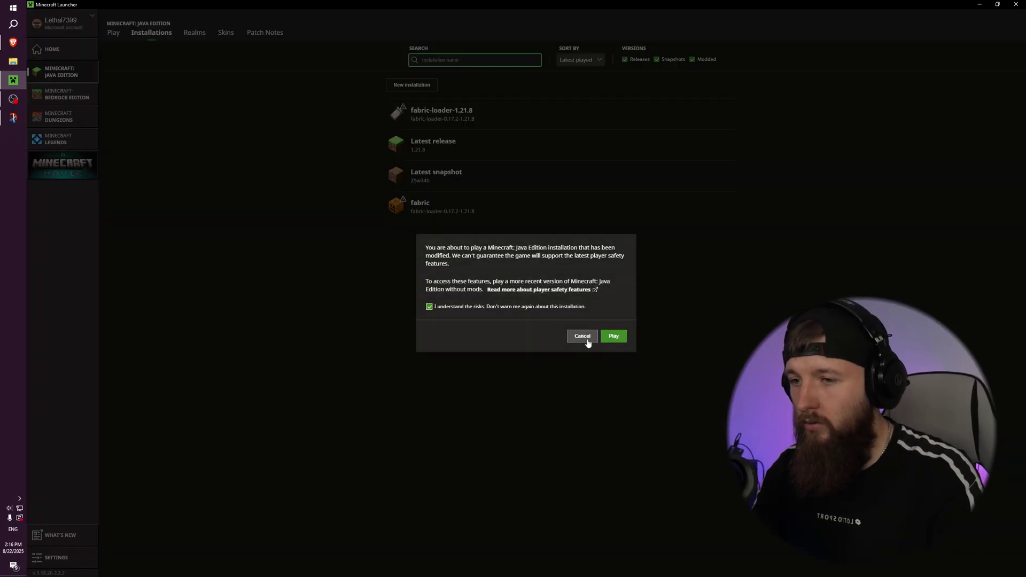
Dismiss the modified-installation warning, open the folder of the fabric-loader-1.21.8 installation, and minimize the launcher.
left_click(614, 338)
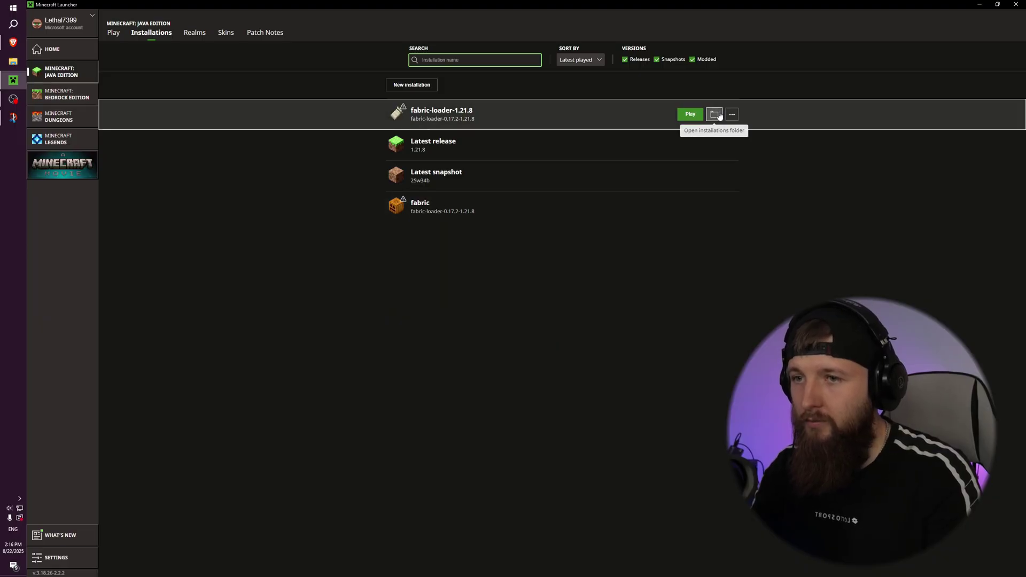
left_click(714, 113)
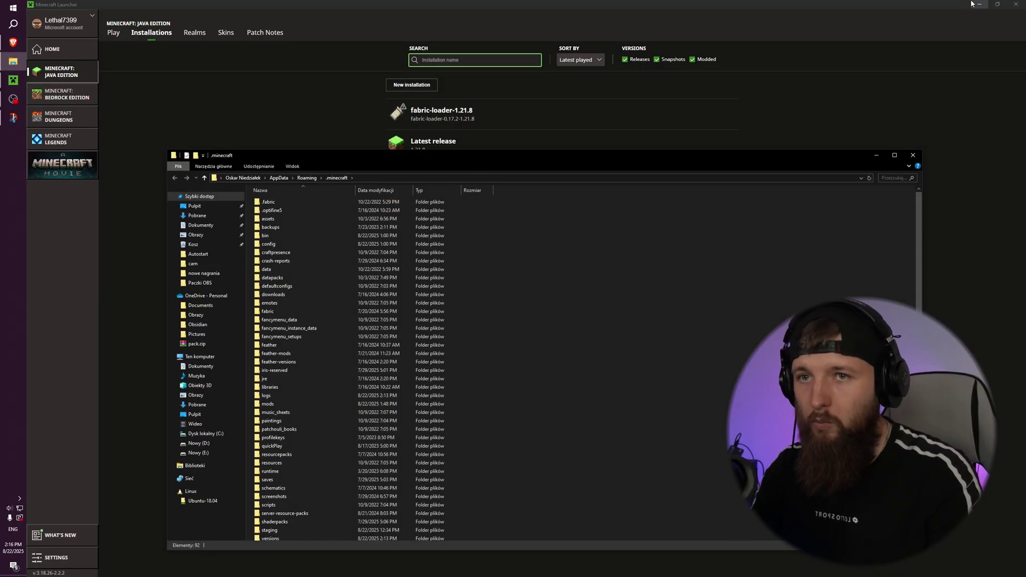
left_click(979, 4)
left_click_drag(497, 157, 523, 149)
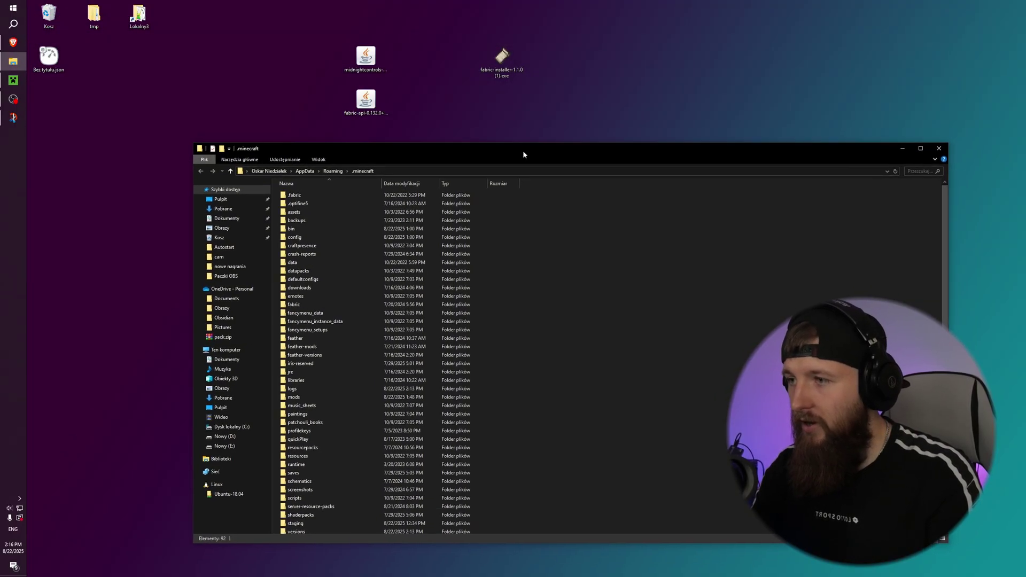
Delete the existing mods folder from the .minecraft folder.
left_click(348, 351)
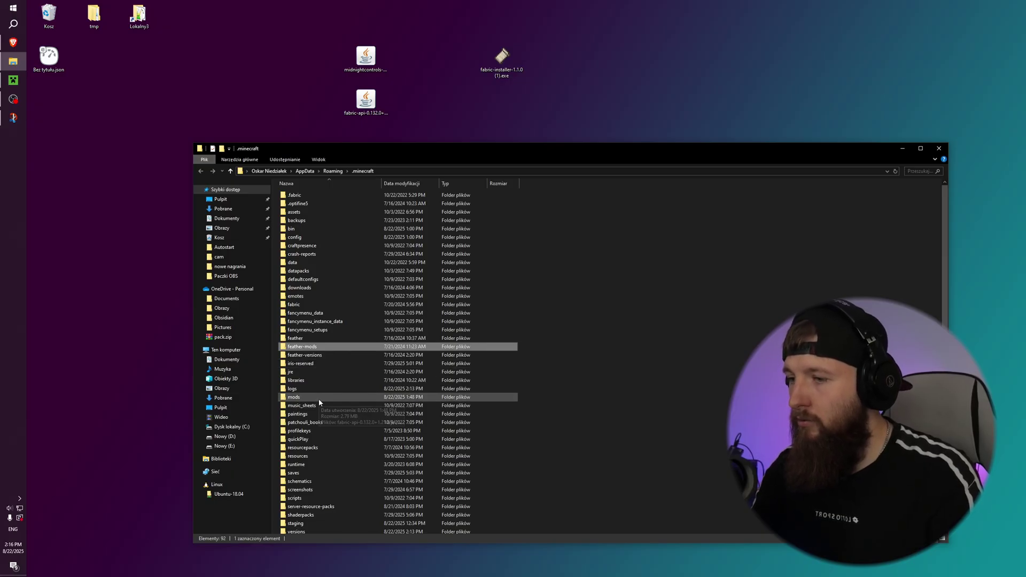
left_click(317, 400)
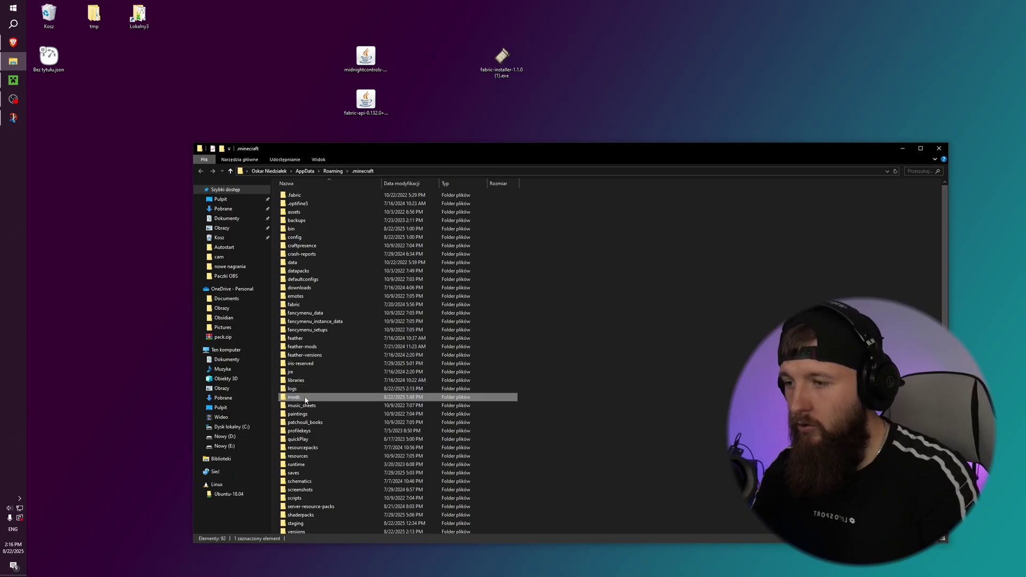
key("Delete")
Create a new folder named mods in the .minecraft folder.
right_click(587, 371)
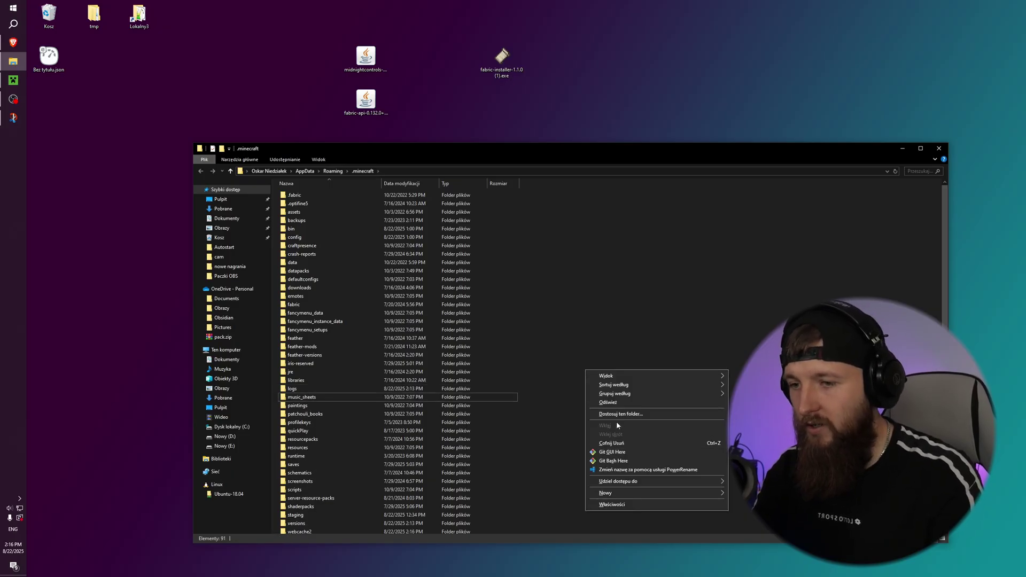
right_click(556, 412)
right_click(570, 365)
left_click(725, 396)
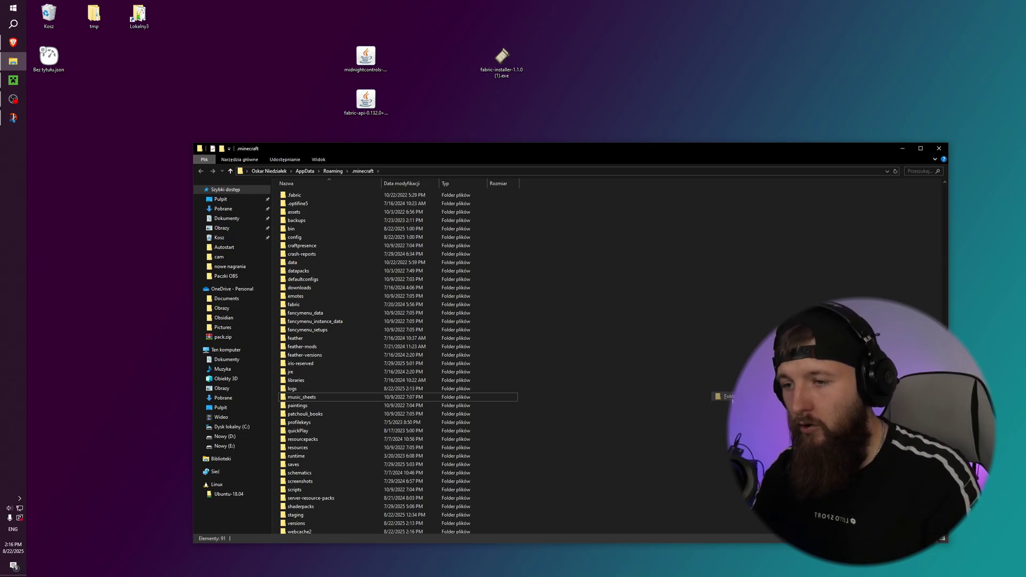
type("mods")
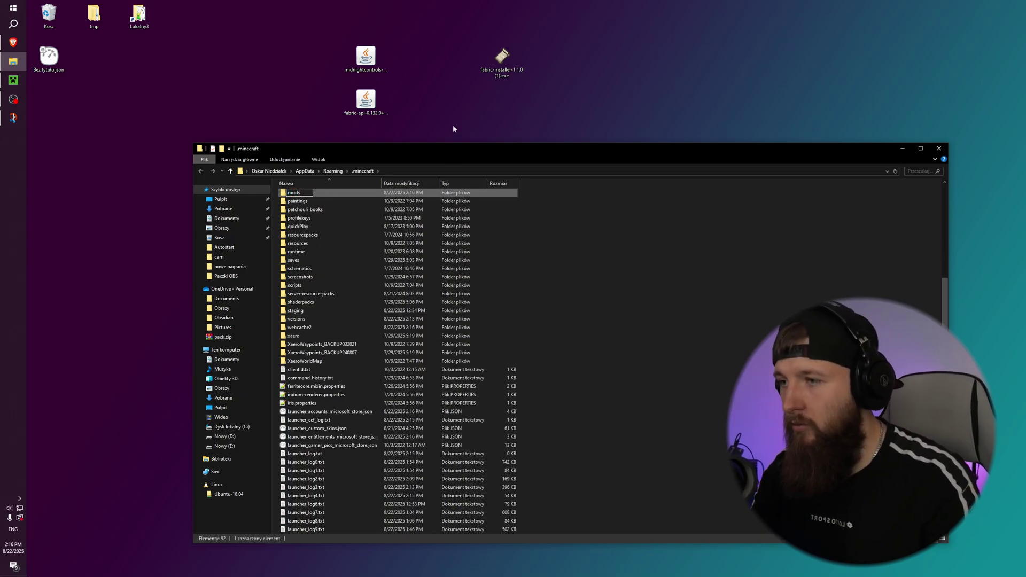
key("Return")
left_click(355, 207)
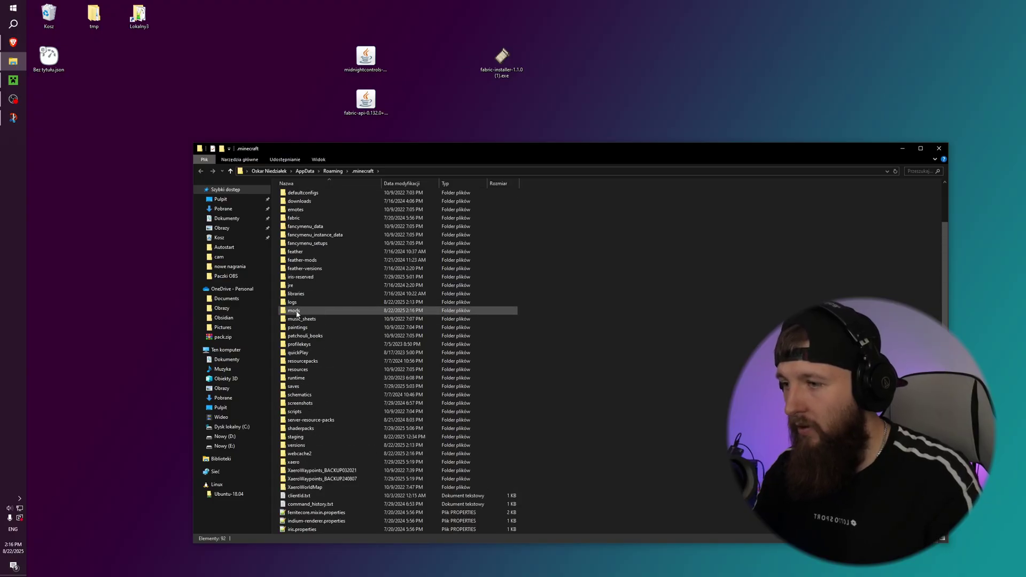
Move the MidnightControls and Fabric API jar files from the desktop into the mods folder and close the folder window.
double_click(295, 311)
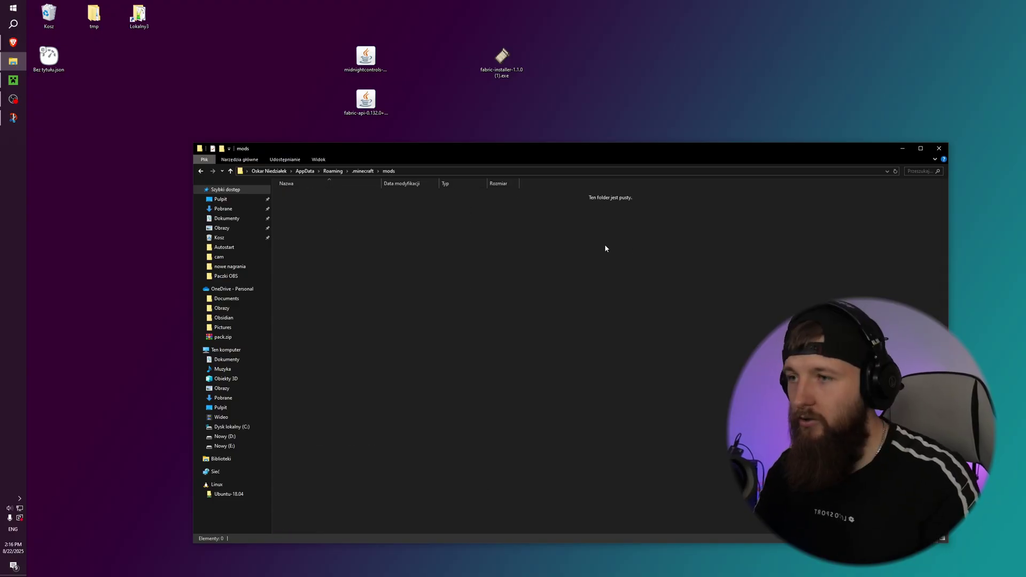
left_click_drag(386, 37, 374, 115)
left_click_drag(360, 67, 433, 278)
left_click(454, 287)
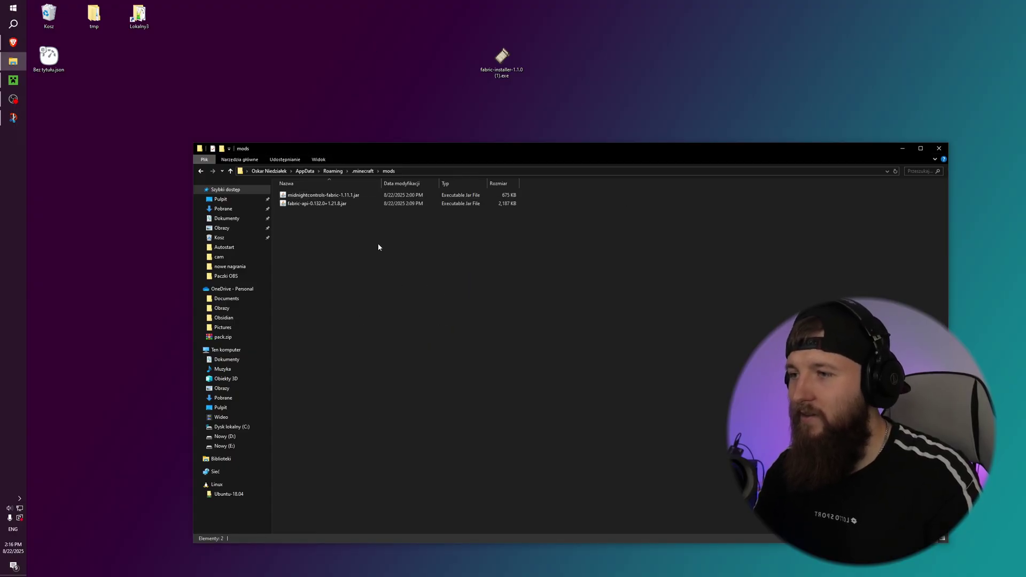
left_click_drag(383, 310, 355, 95)
left_click(939, 94)
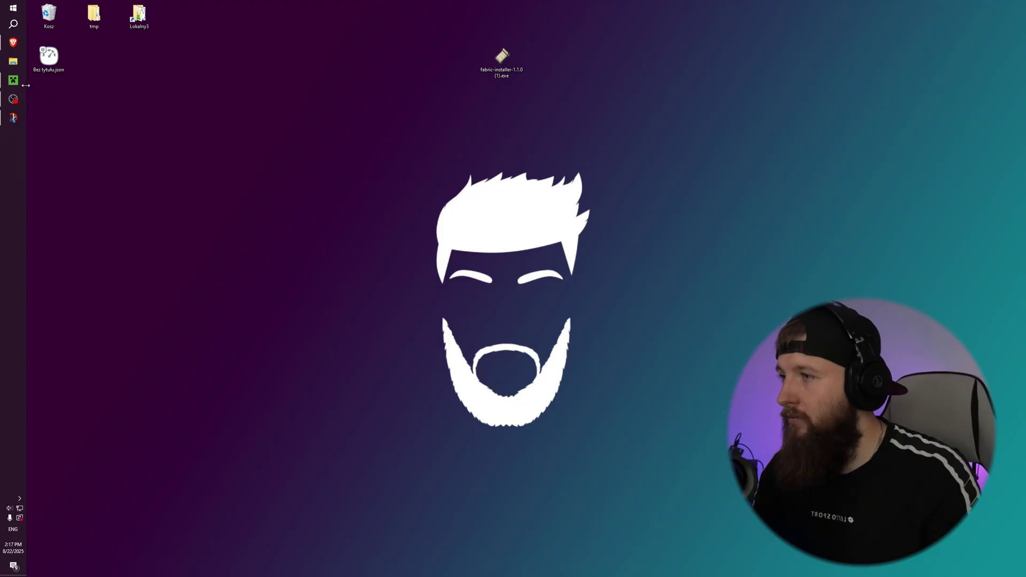
Switch to the Minecraft Launcher, start the fabric installation, and maximize the game window.
left_click(14, 80)
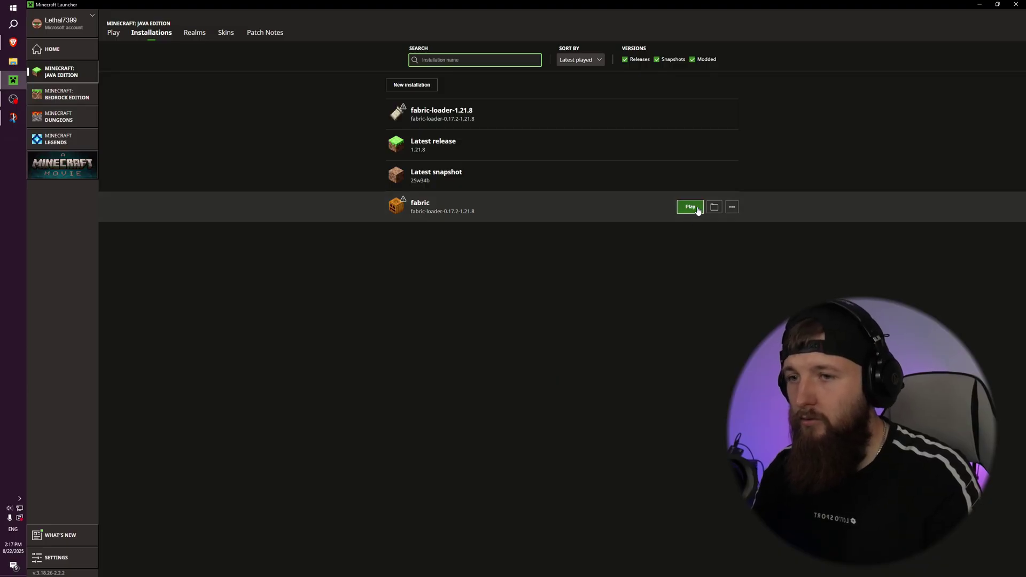
left_click(690, 207)
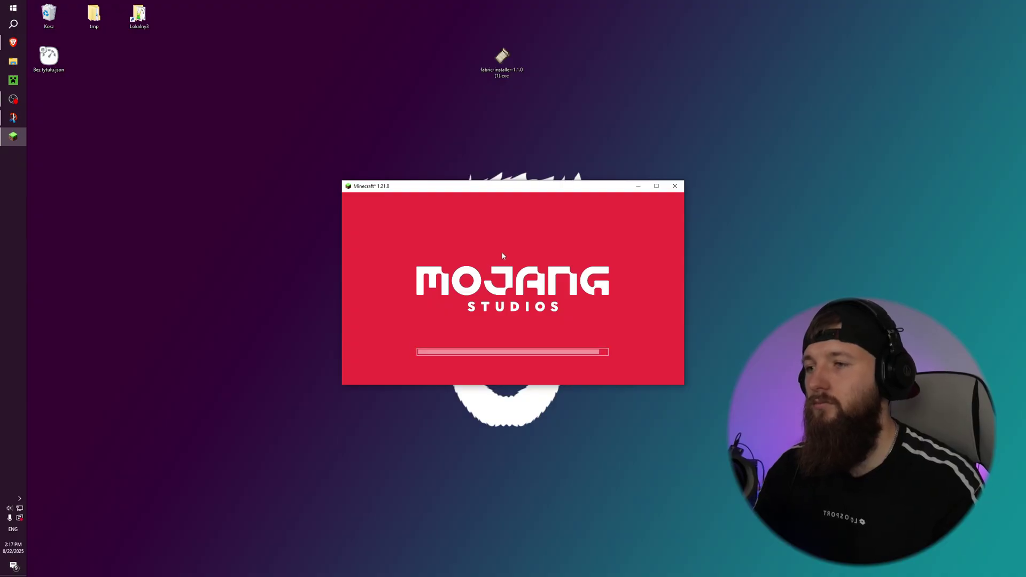
double_click(424, 188)
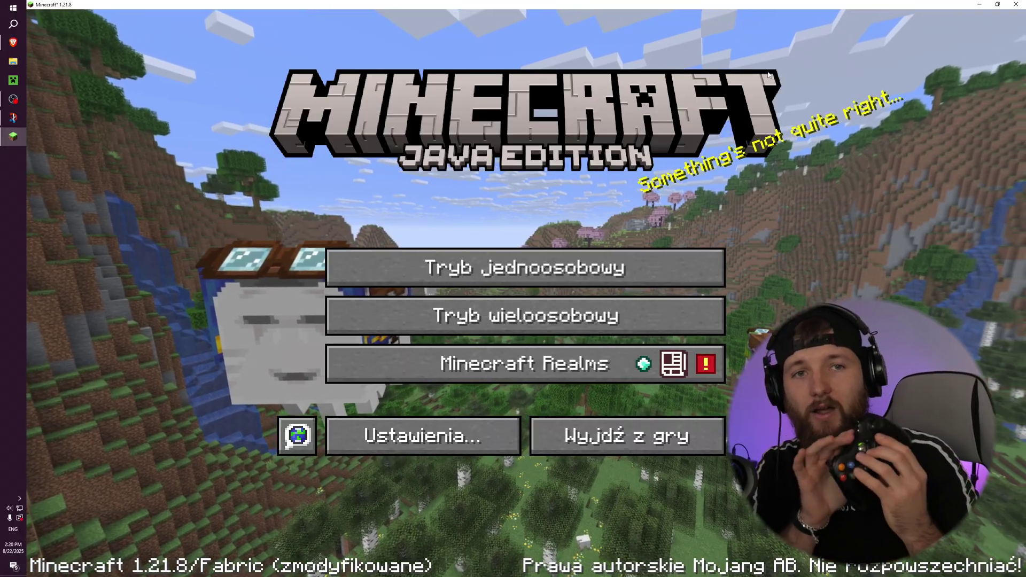
Load the iris 1.21.8 world from the singleplayer world list.
key("Down")
key("Down")
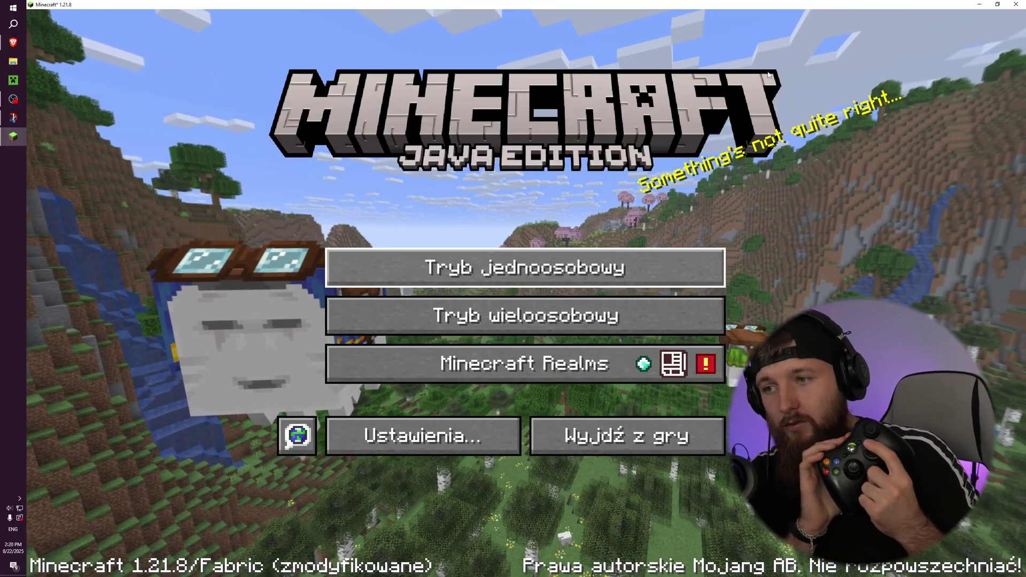
key("Down")
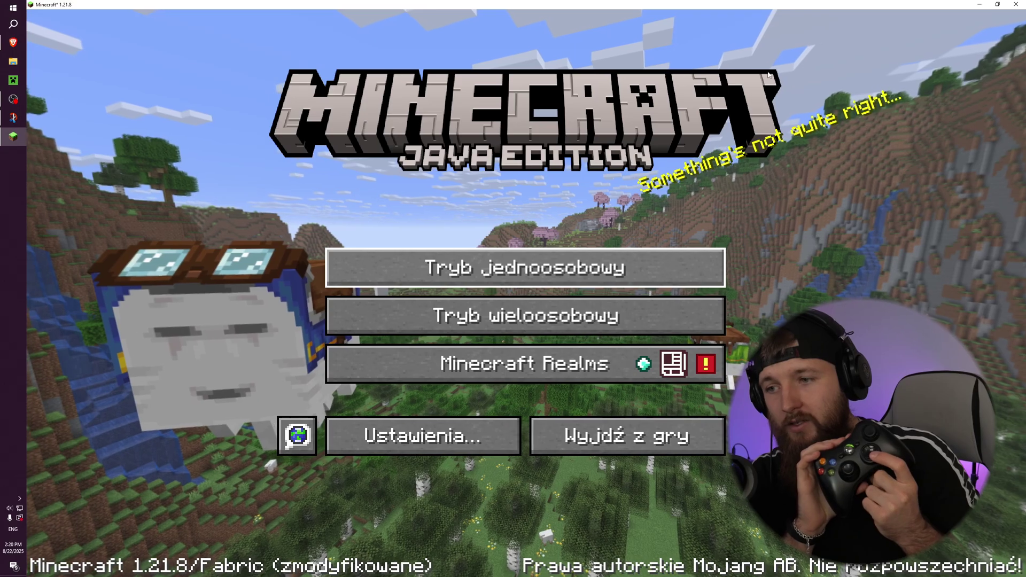
key("Up")
key("Up")
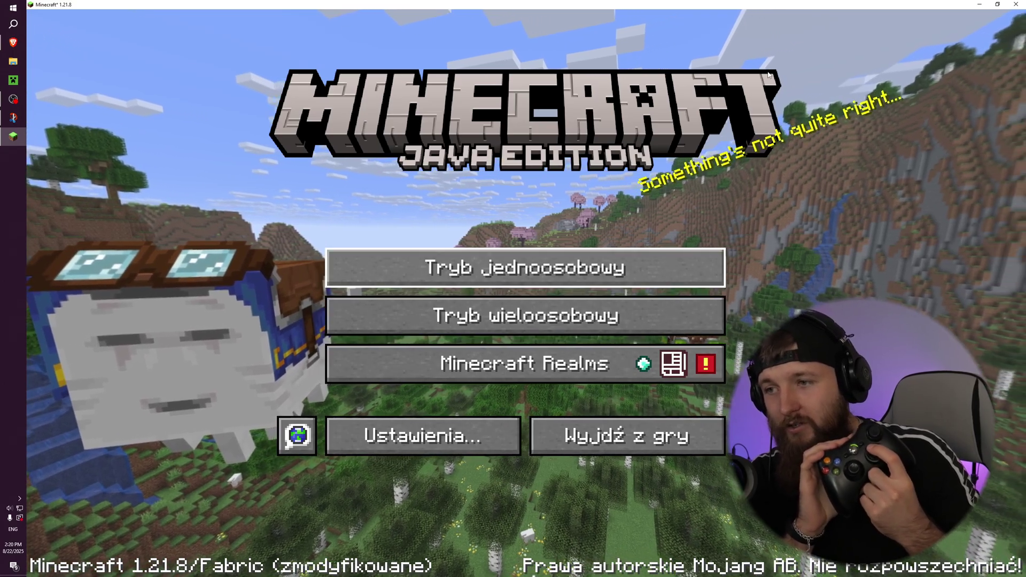
key("Return")
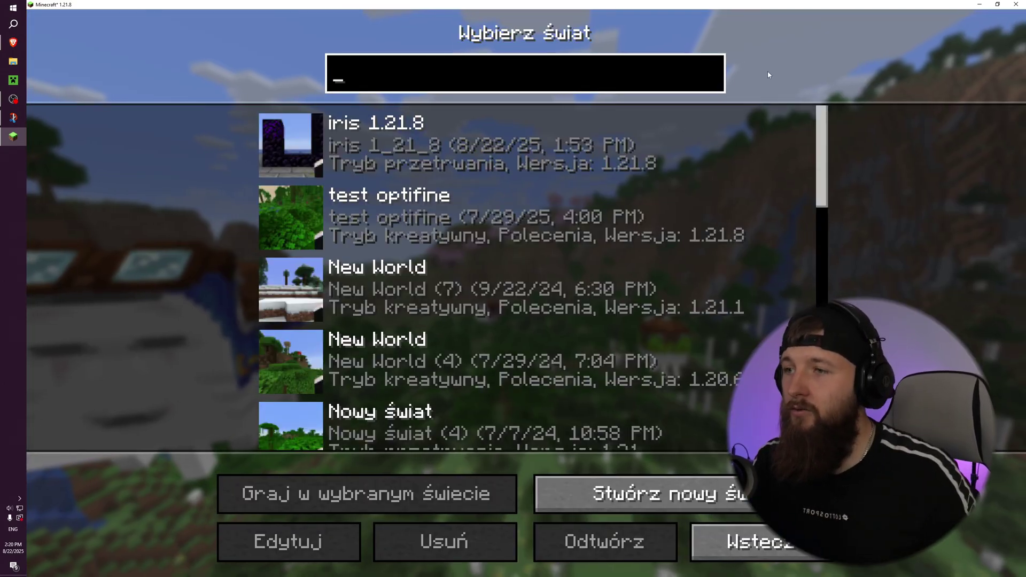
key("Down")
key("Down")
key("Return")
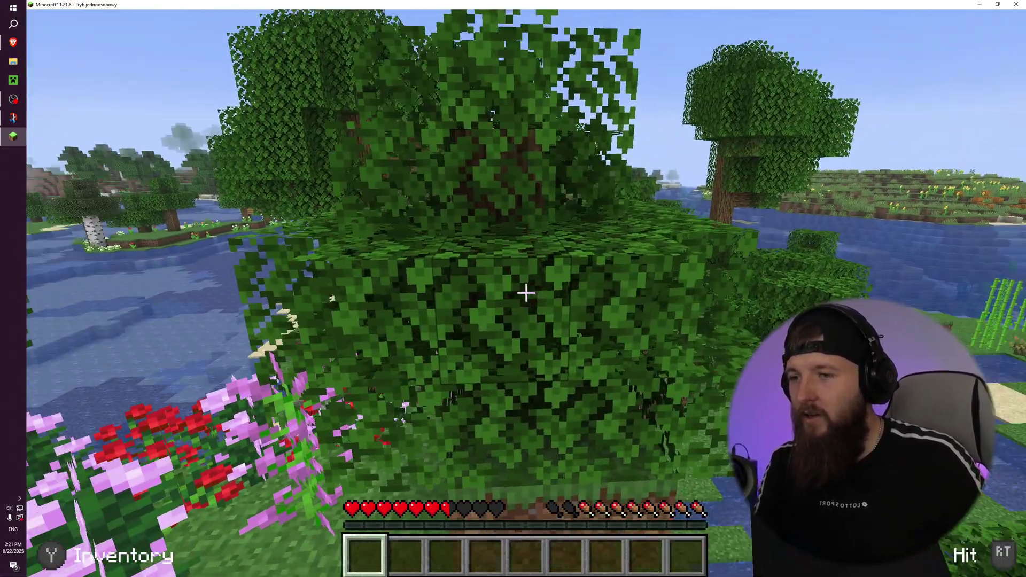
Pause the game and open its options screen.
key("Escape")
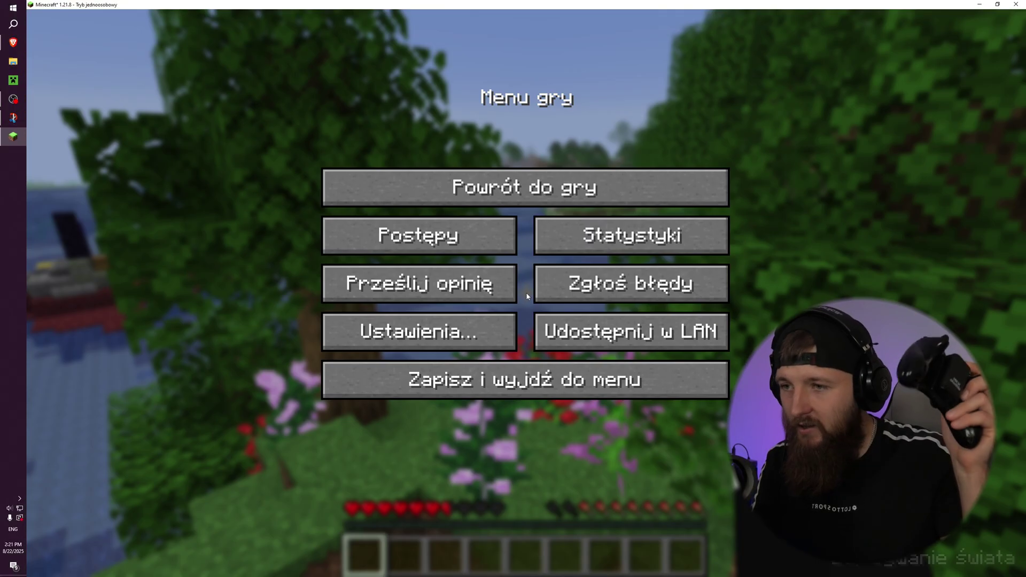
key("Down")
key("Down")
key("Down")
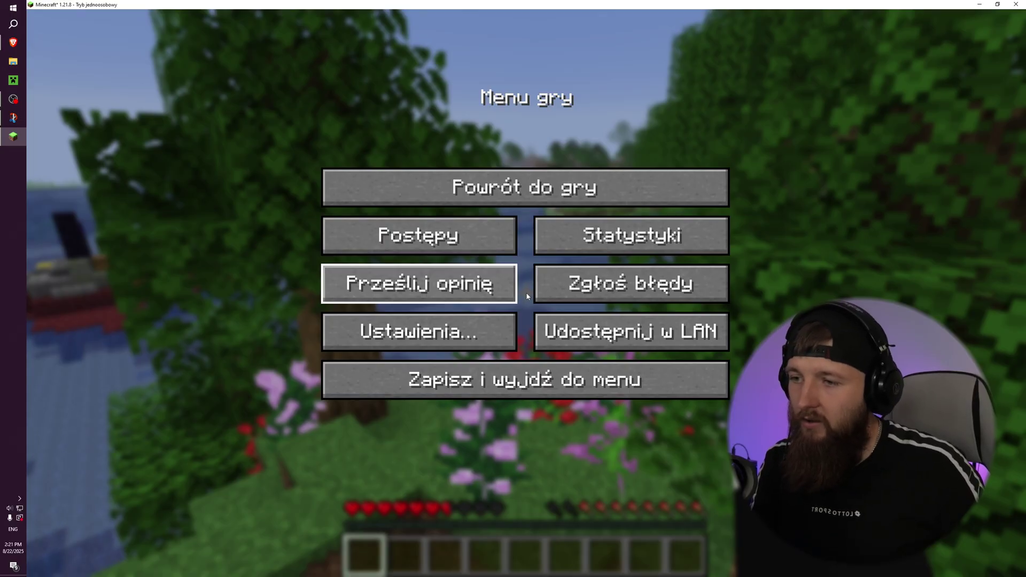
key("Down")
key("Return")
Open the Controls settings from the options screen.
key("Down")
key("Down")
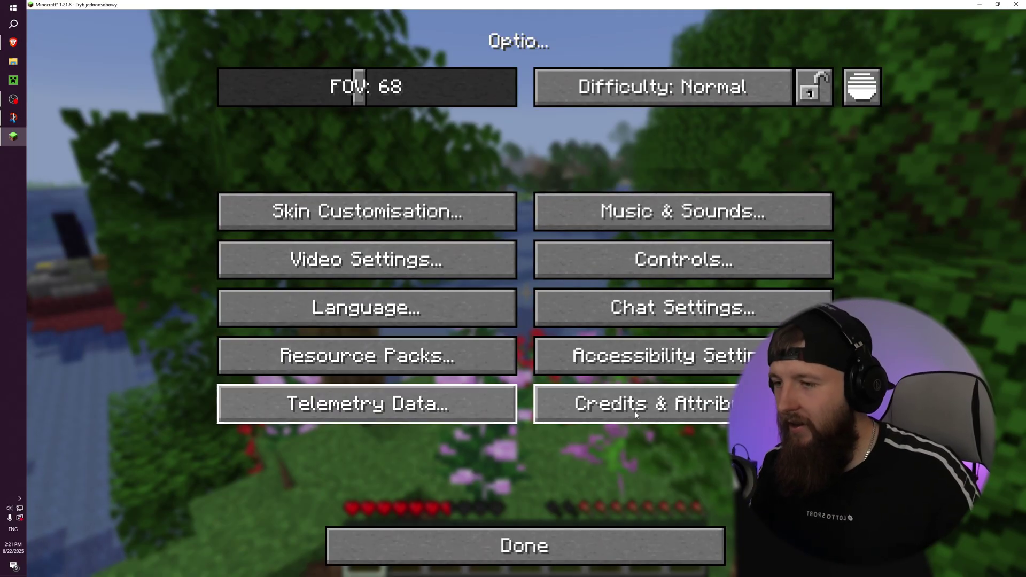
key("Up")
key("Up")
key("Right")
key("Up")
key("Return")
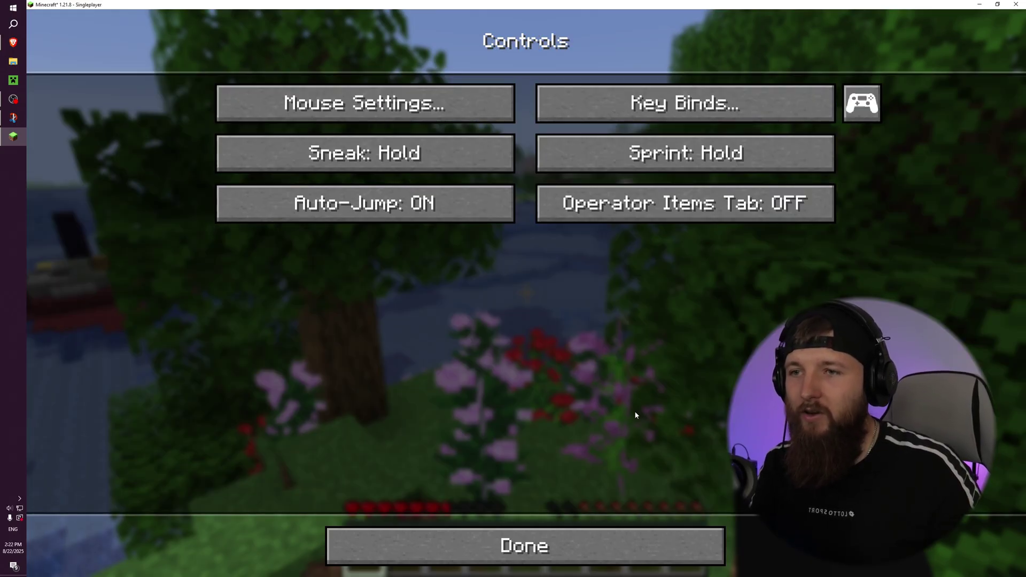
Open the MidnightControls controller settings from the Controls screen.
key("Down")
key("Right")
key("Right")
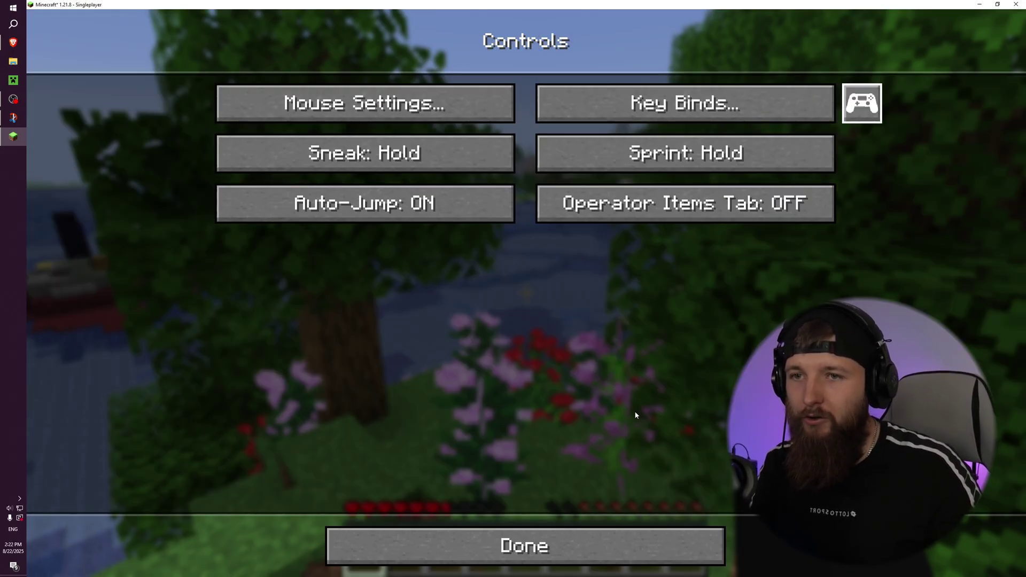
key("Down")
key("Up")
key("Return")
Examine the MidnightControls General Options down the list, and bring up the Gameplay Options category.
key("Down")
key("Down")
key("Down")
key("Down")
key("Down")
key("Down")
key("Down")
key("Down")
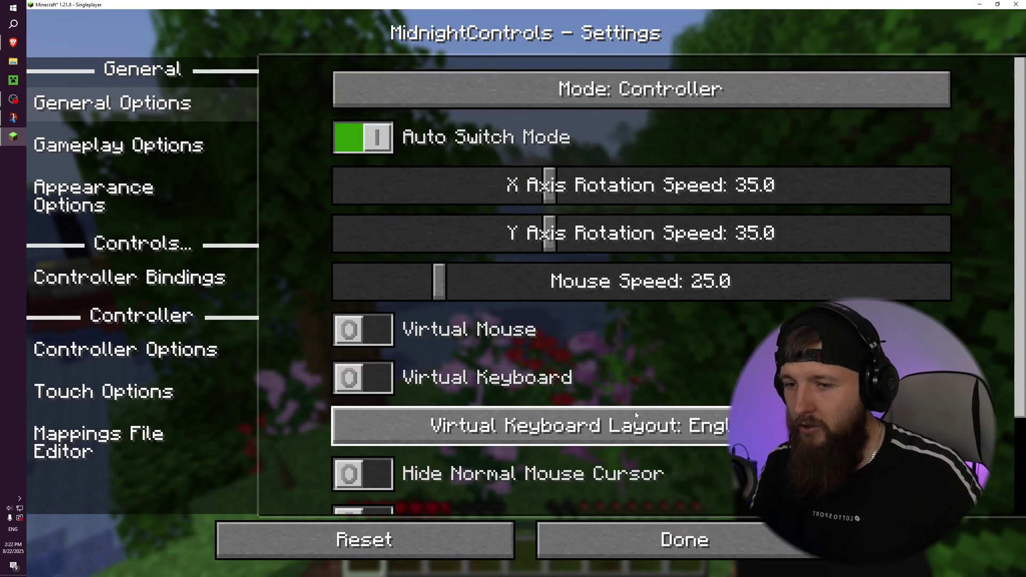
key("Down")
key("Down")
key("Left")
key("Down")
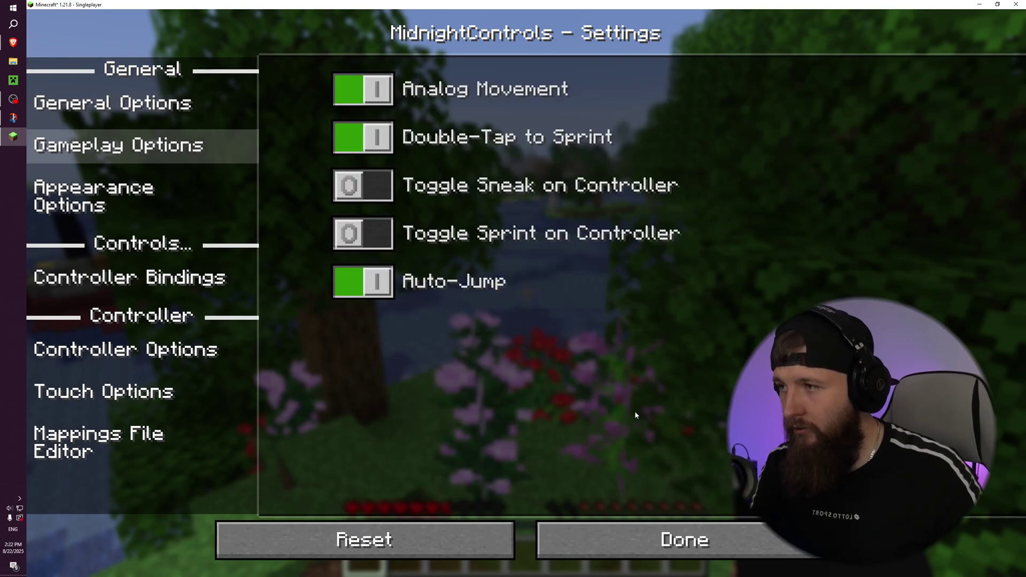
Examine the Controller Bindings category, looking through the movement bindings from Forward to Sneak.
key("Down")
key("Down")
key("Down")
key("Up")
key("Right")
key("Down")
key("Down")
key("Down")
key("Down")
key("Down")
key("Down")
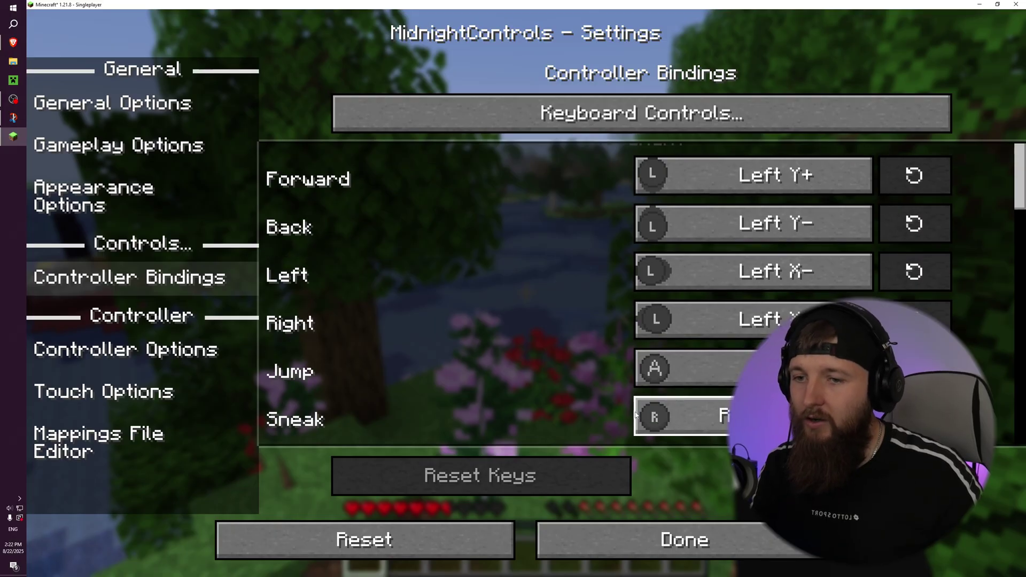
key("Up")
key("Down")
key("Up")
key("Down")
key("Up")
Look through the neighbouring MidnightControls categories and examine the Appearance Options, including controller type and HUD settings.
key("Left")
key("Down")
key("Down")
key("Up")
key("Down")
key("Down")
key("Up")
key("Up")
key("Up")
key("Up")
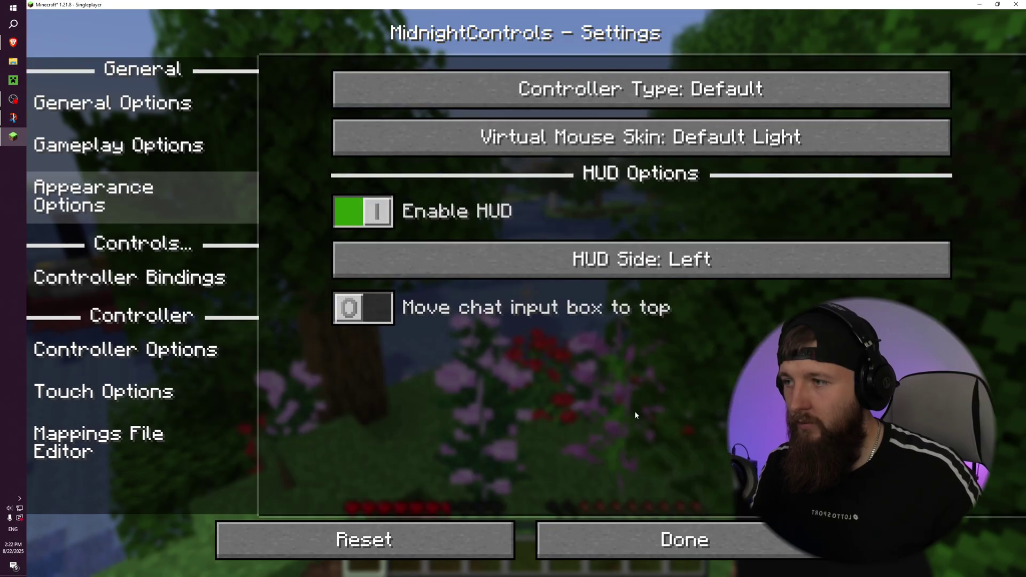
key("Down")
key("Up")
key("Up")
key("Down")
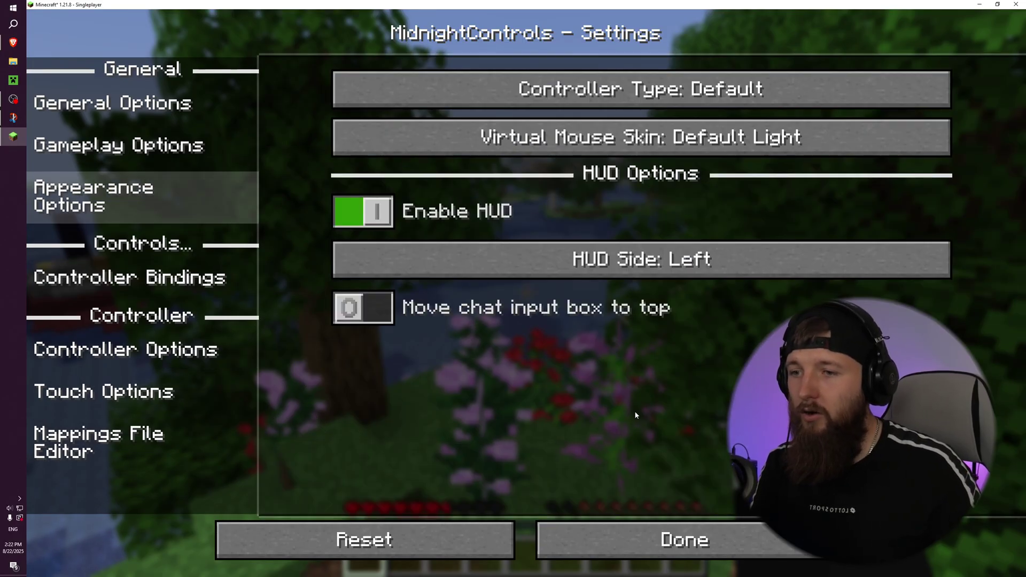
Leave the MidnightControls settings and return to the game world.
key("Escape")
key("Escape")
key("Escape")
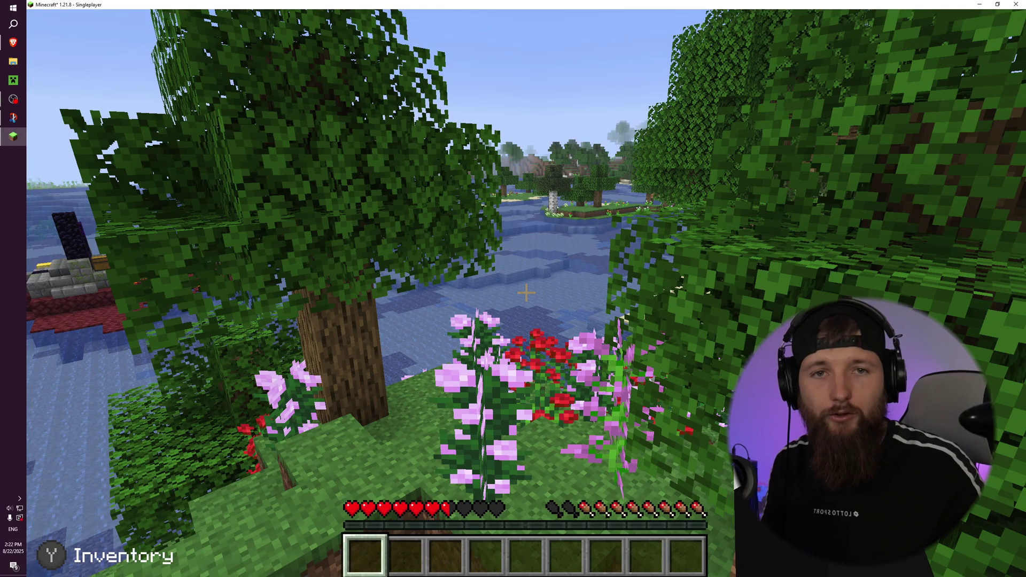